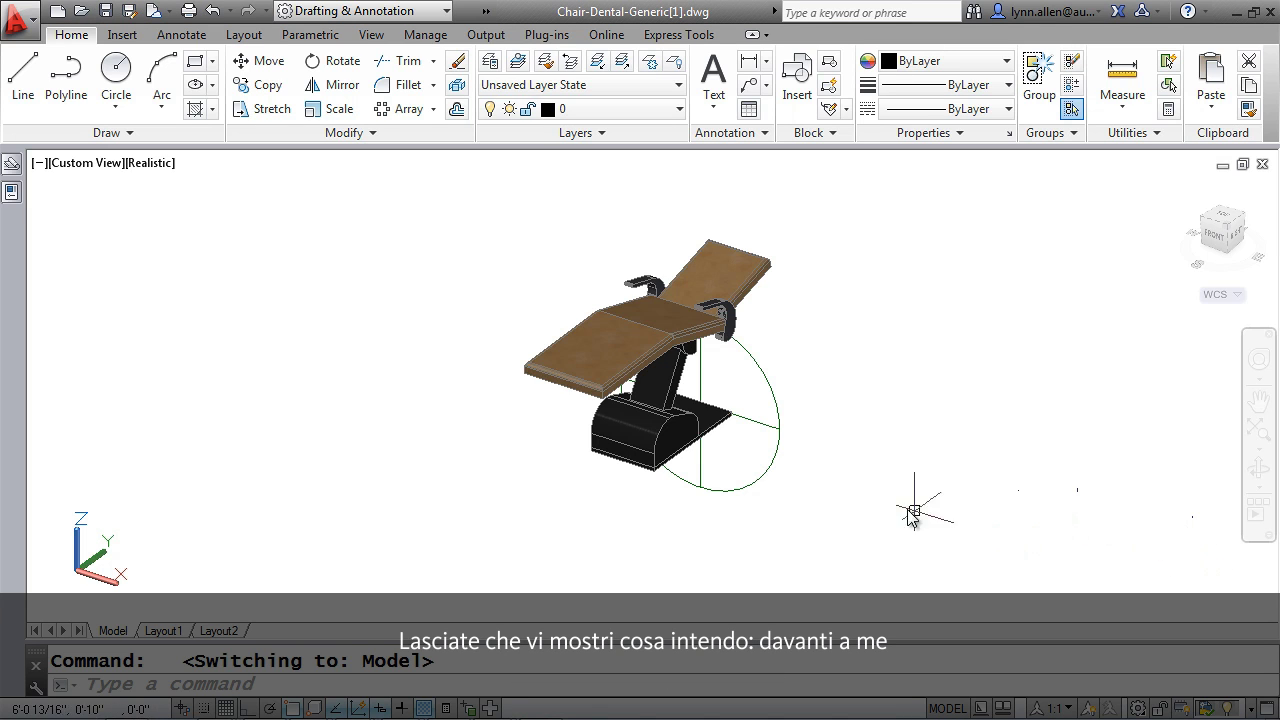
Orbit the dental chair model to view it from a different angle.
mouse_move(895, 495)
middle_mouse_down("shift")
mouse_move(883, 480)
mouse_move(1063, 473)
mouse_move(777, 434)
mouse_move(860, 366)
mouse_move(872, 516)
mouse_move(923, 486)
mouse_move(848, 480)
mouse_move(891, 483)
middle_mouse_up("shift")
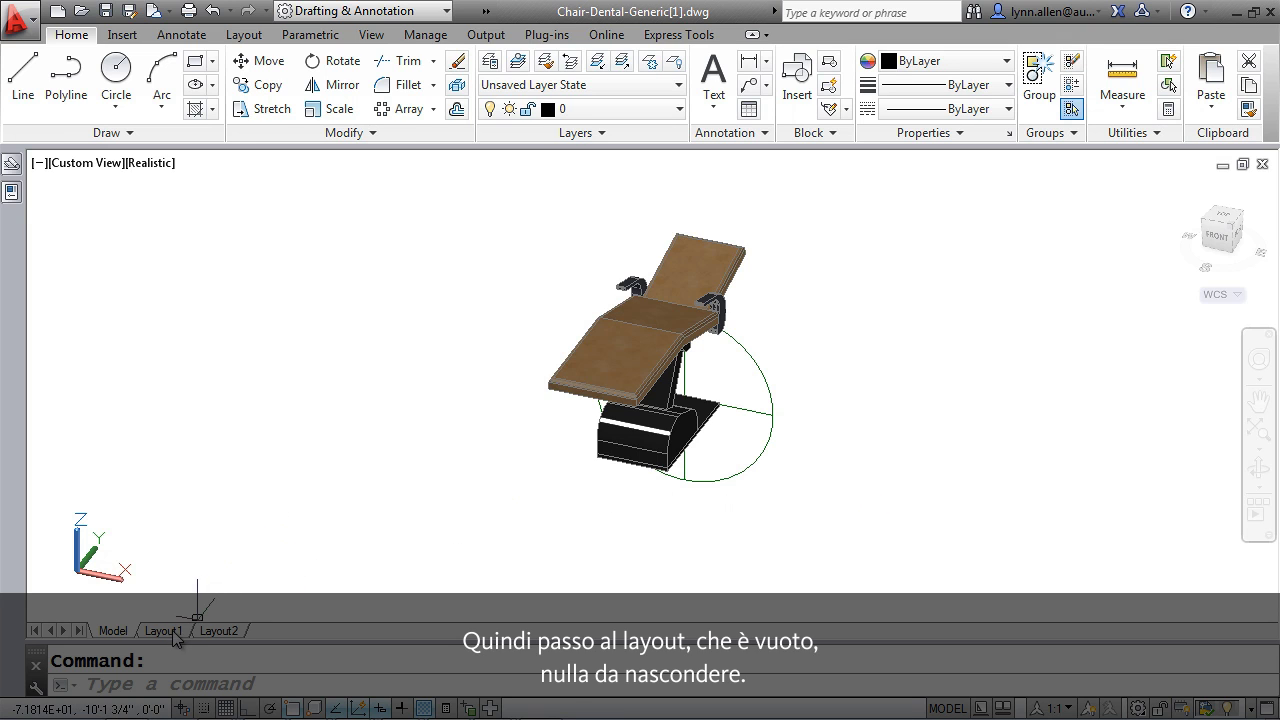
Switch to the empty Layout1 sheet and show the Layout drawing-view tools.
left_click(215, 630)
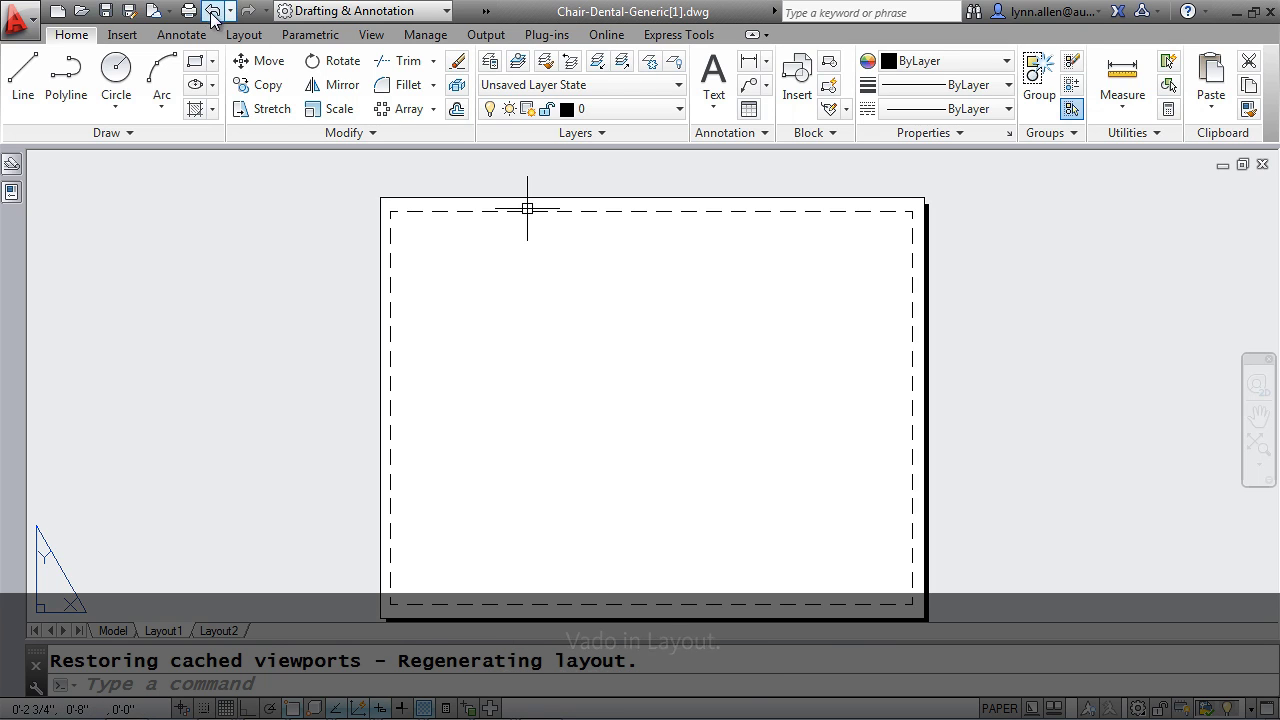
left_click(250, 37)
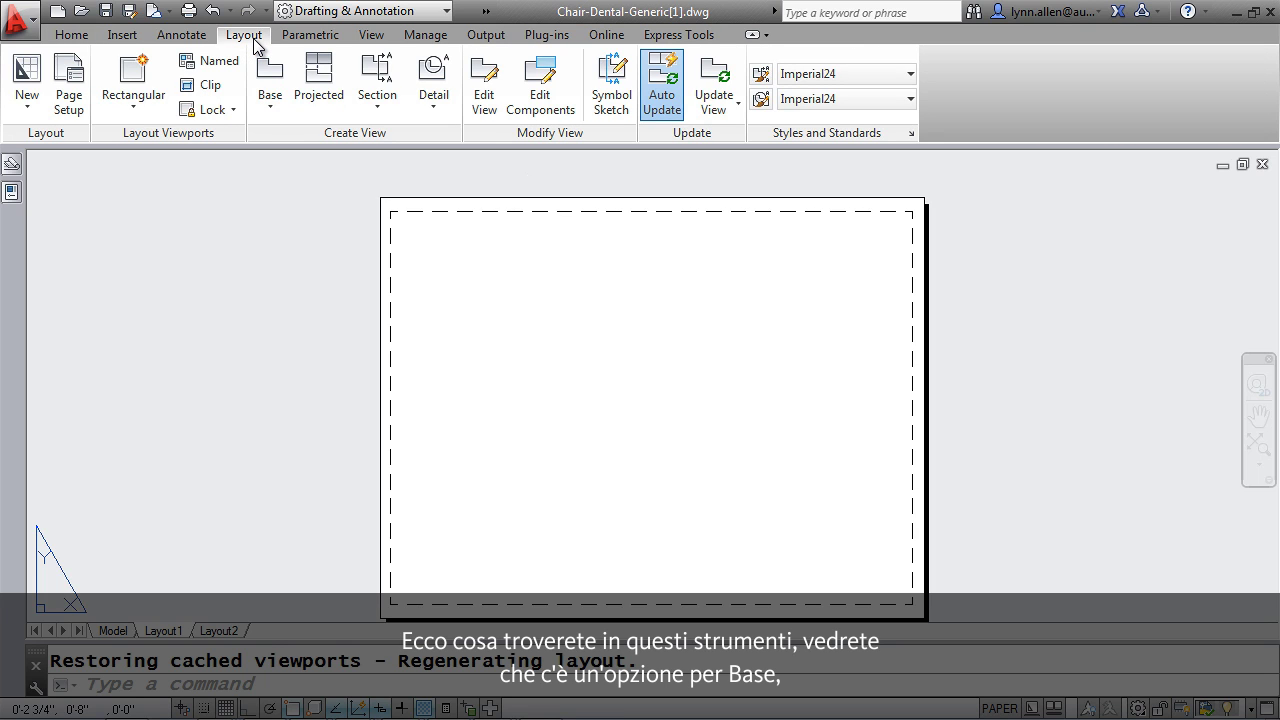
Create a front base view from model space at 1:20 scale near the sheet's bottom centre.
left_click(272, 92)
left_click(304, 142)
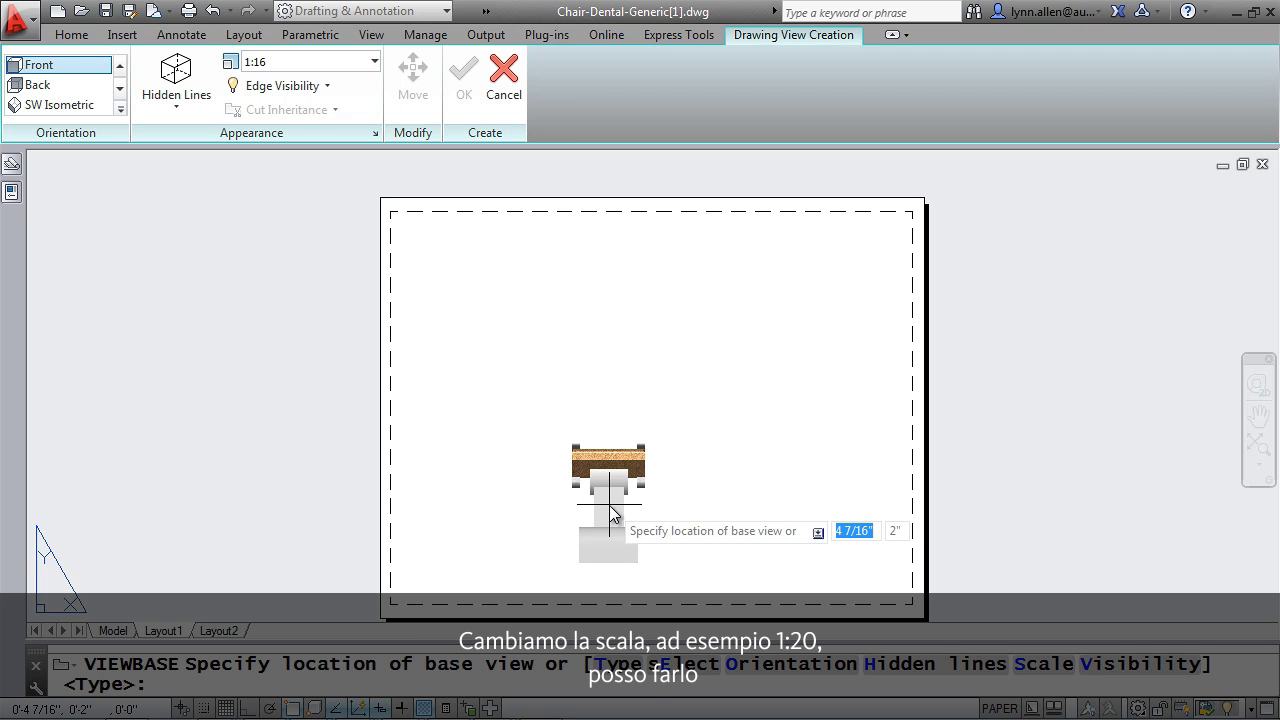
left_click(1040, 665)
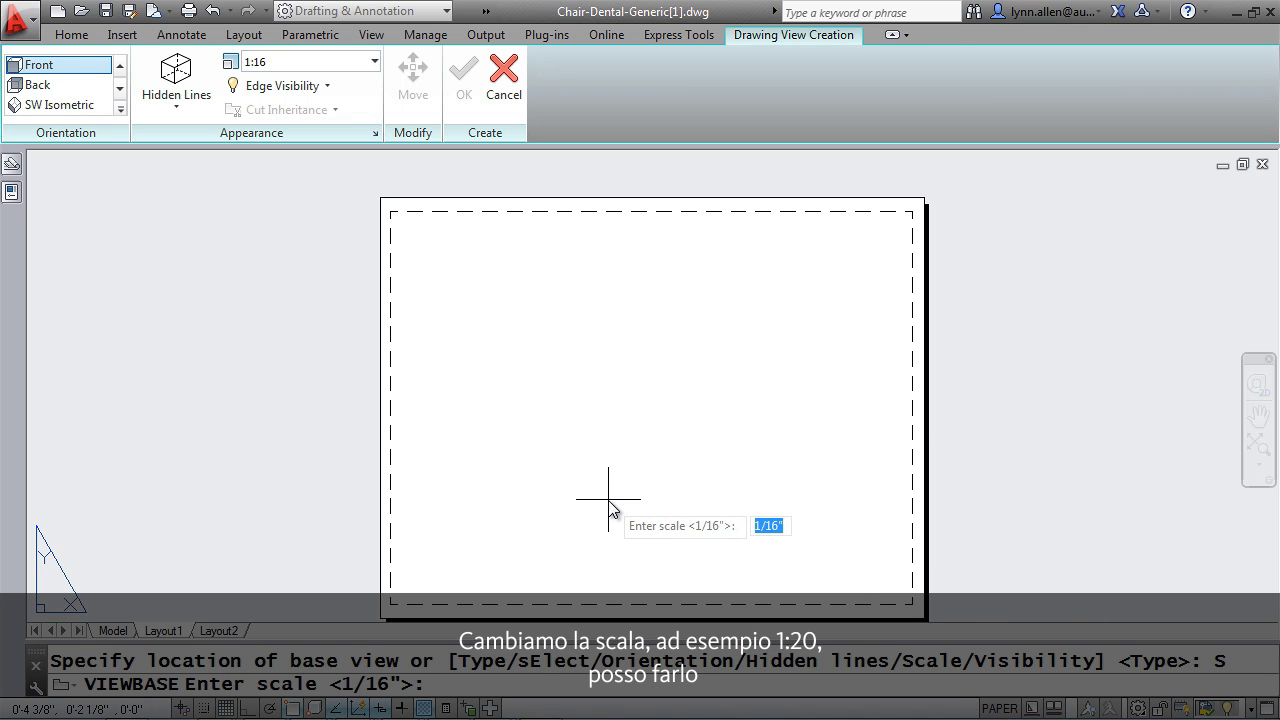
type("1/20")
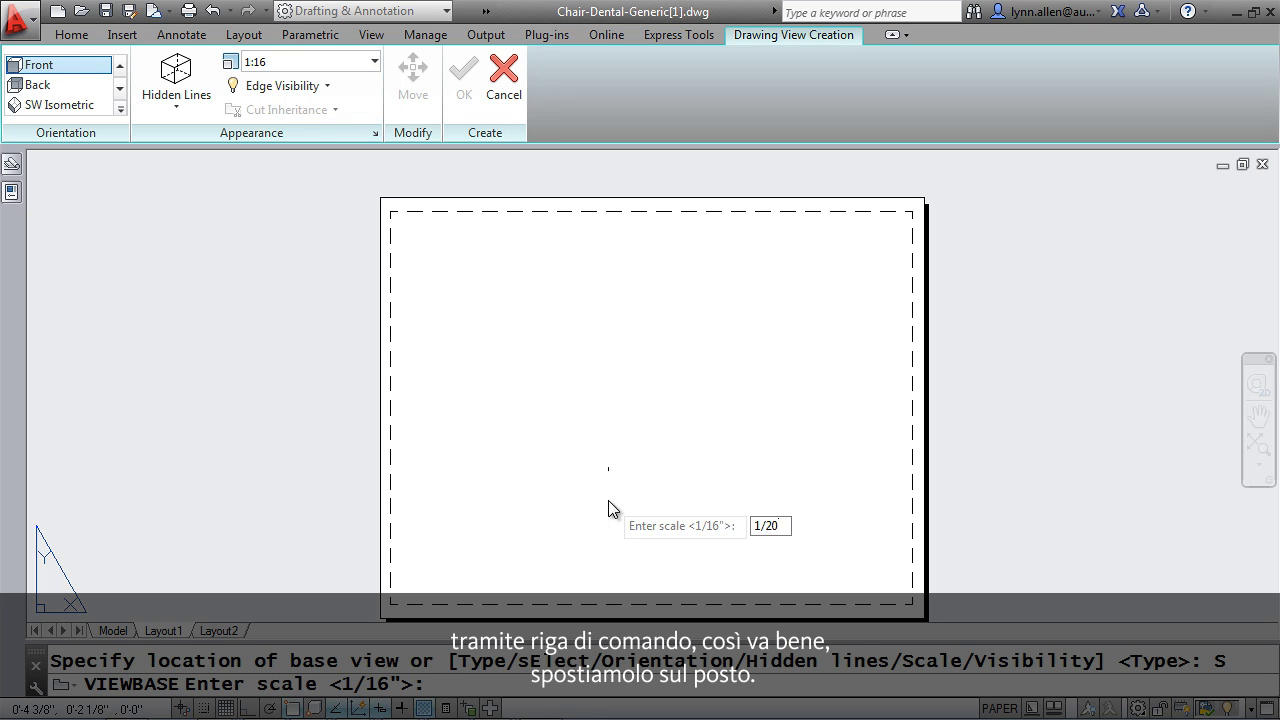
key("Return")
left_click(605, 533)
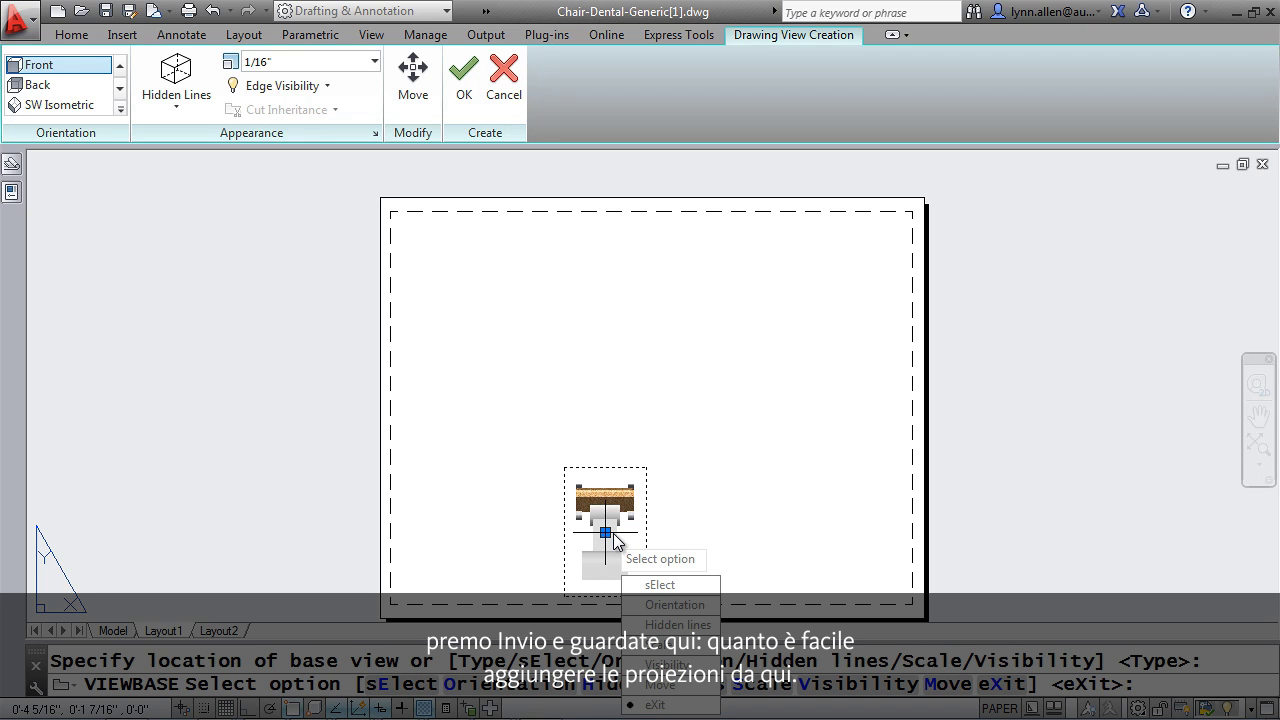
key("Return")
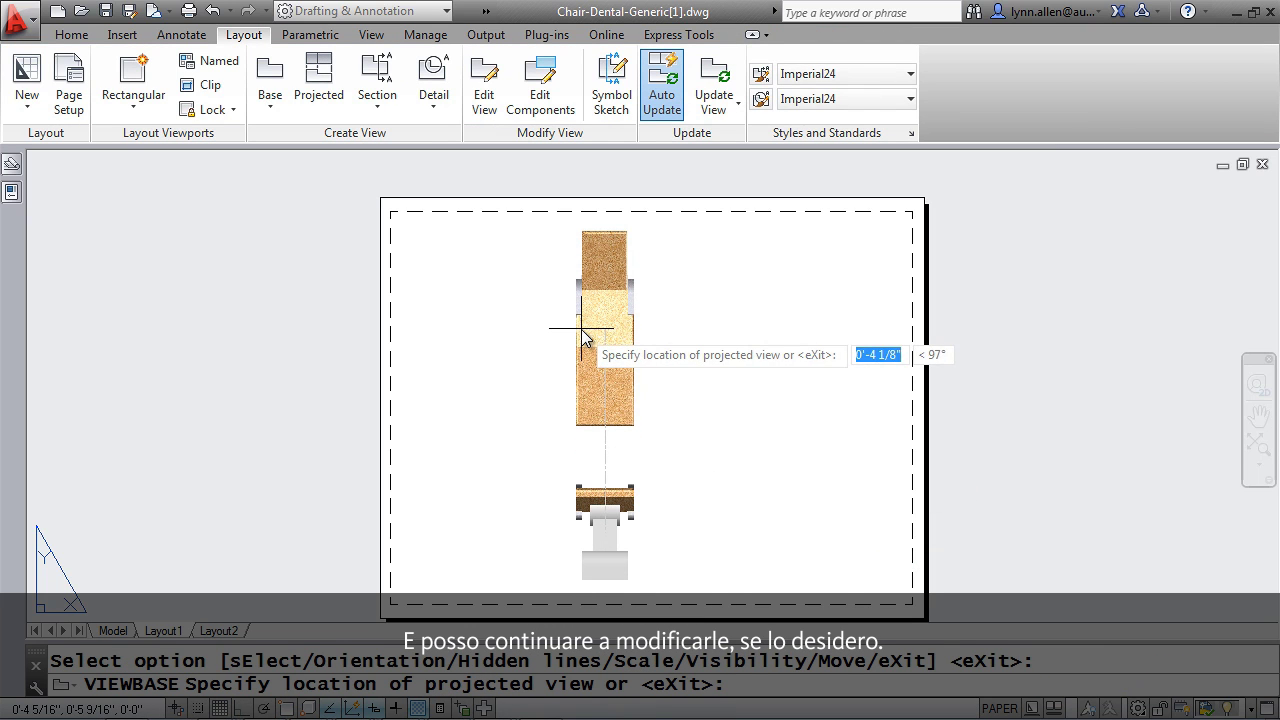
Project a top view above, an isometric view top-right and a side view bottom-right of the front view.
left_click(584, 340)
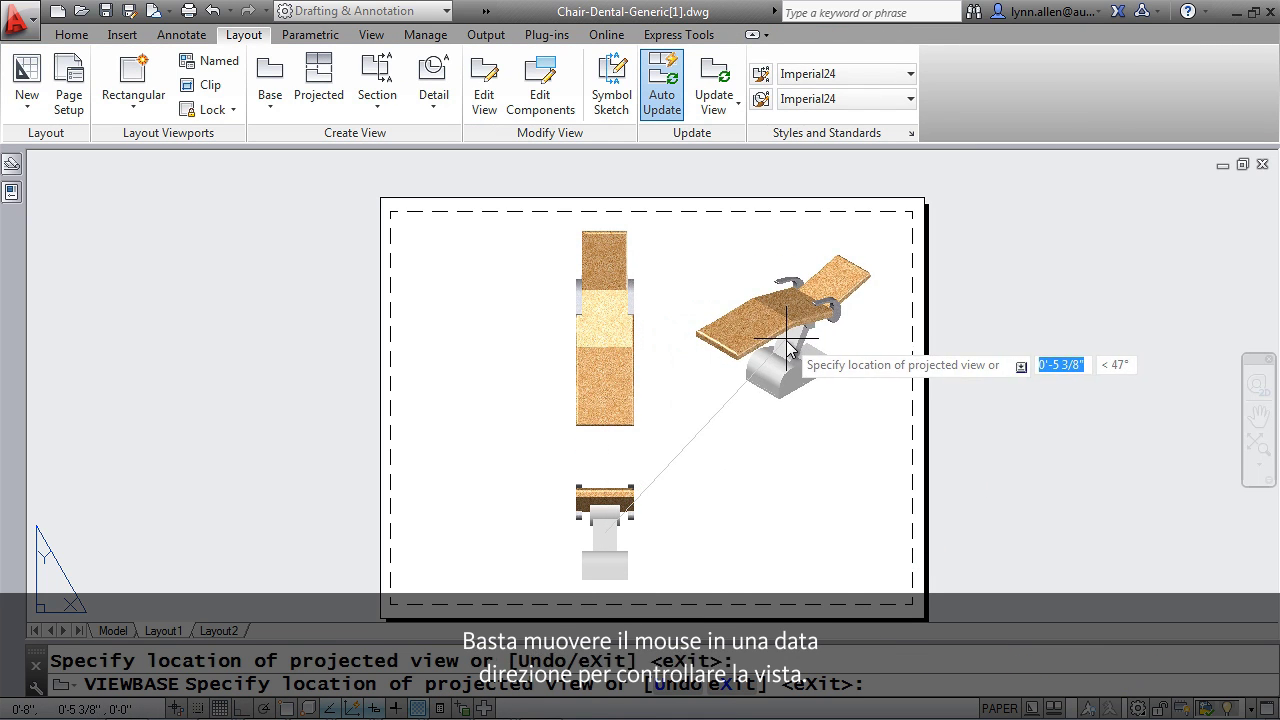
left_click(790, 350)
left_click(797, 545)
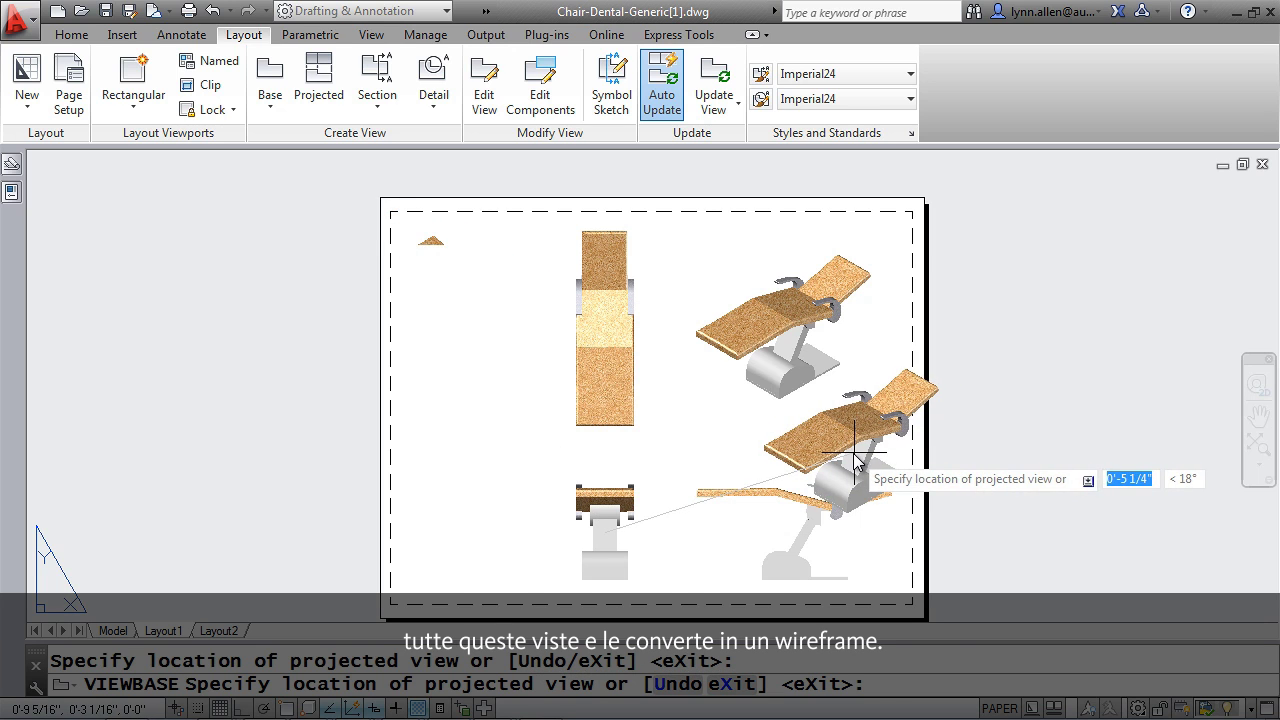
key("Return")
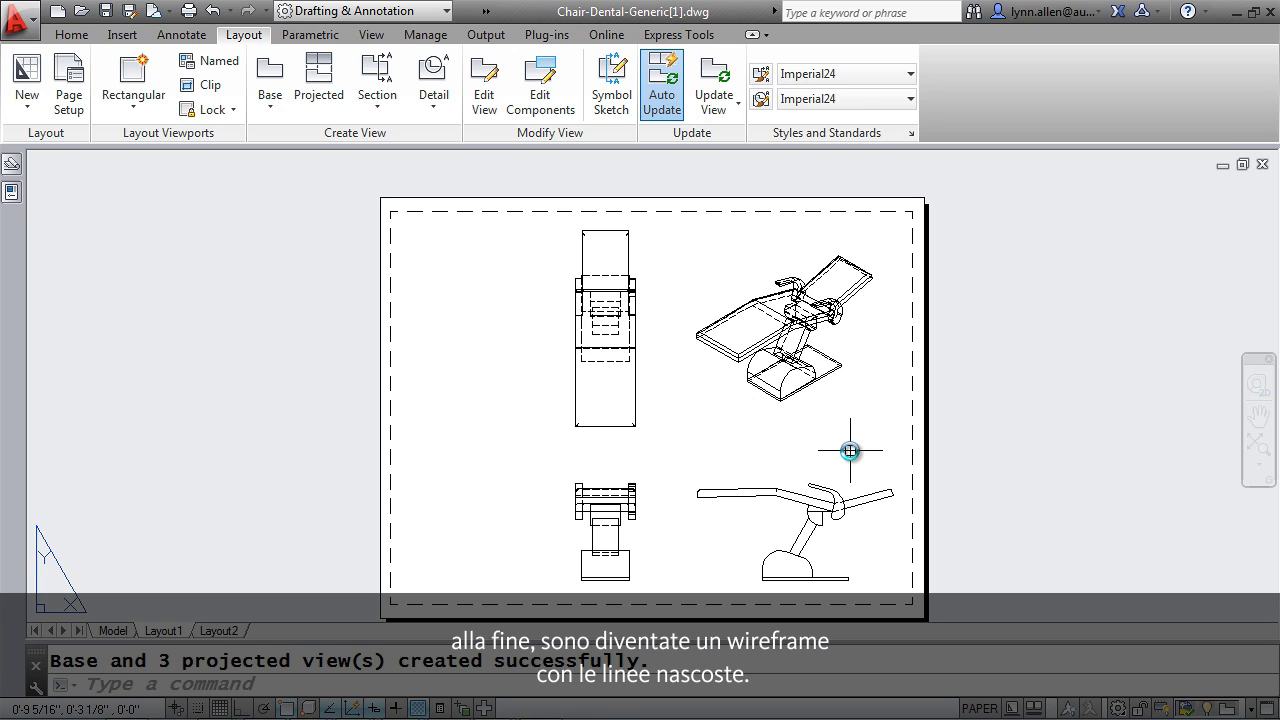
Move the front base view further left so the top view follows it.
left_click(603, 516)
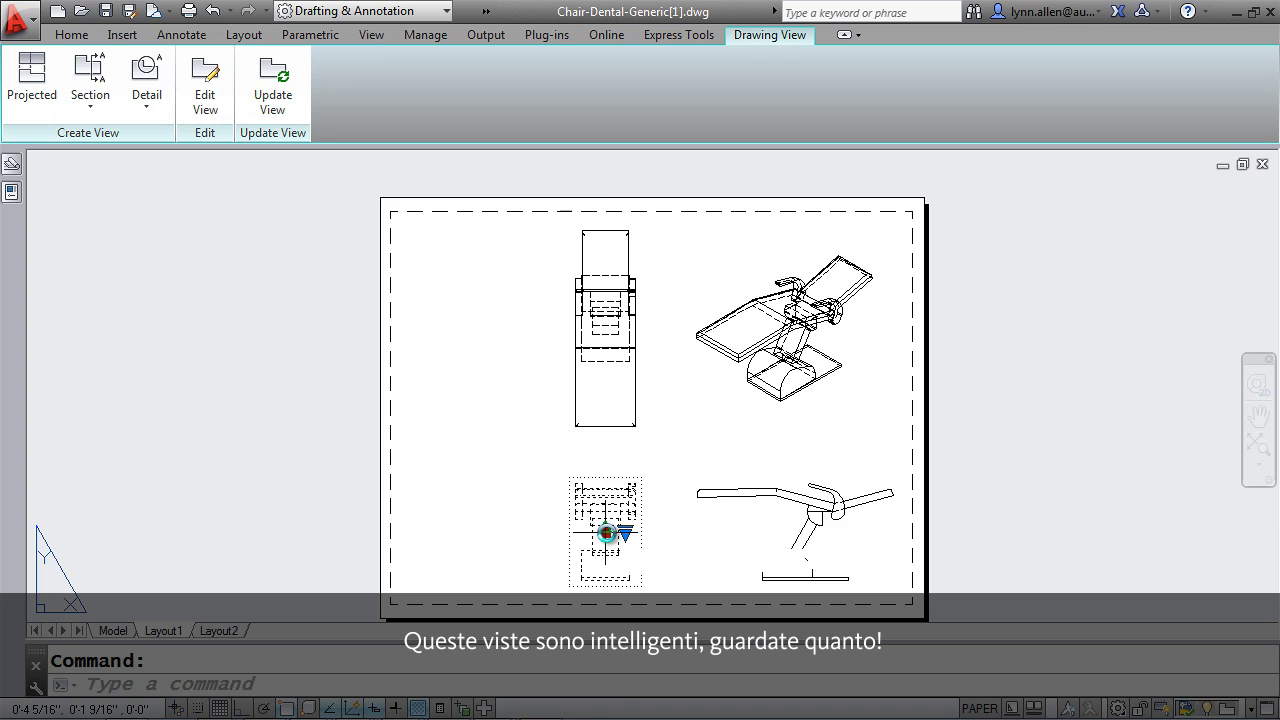
left_click(605, 532)
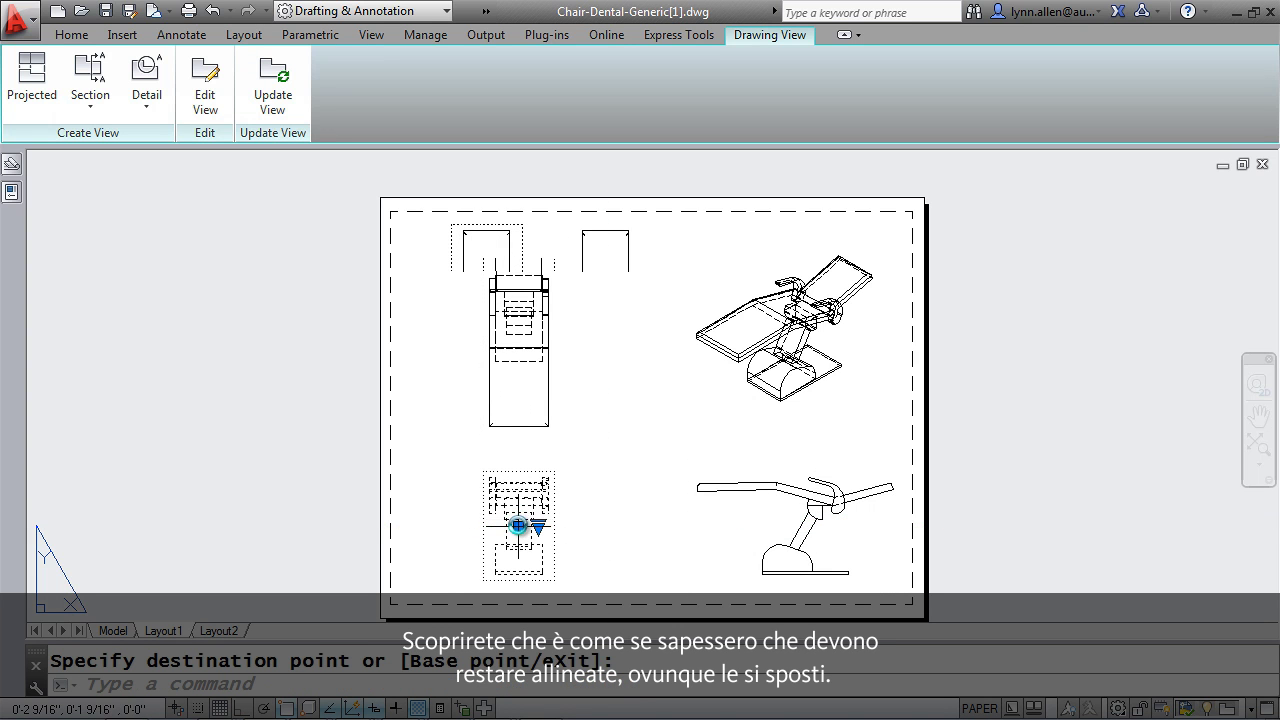
left_click(557, 525)
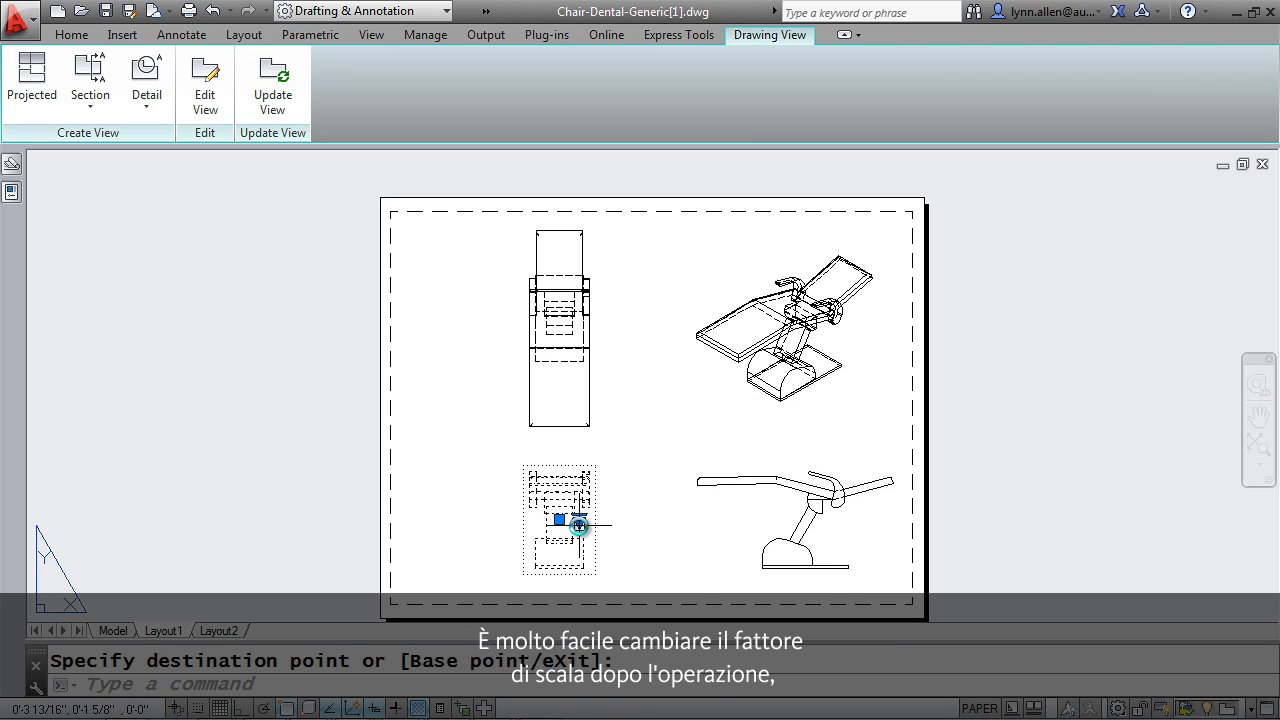
Rescale the base view and its projected views from 1:20 to 1:30.
left_click(578, 522)
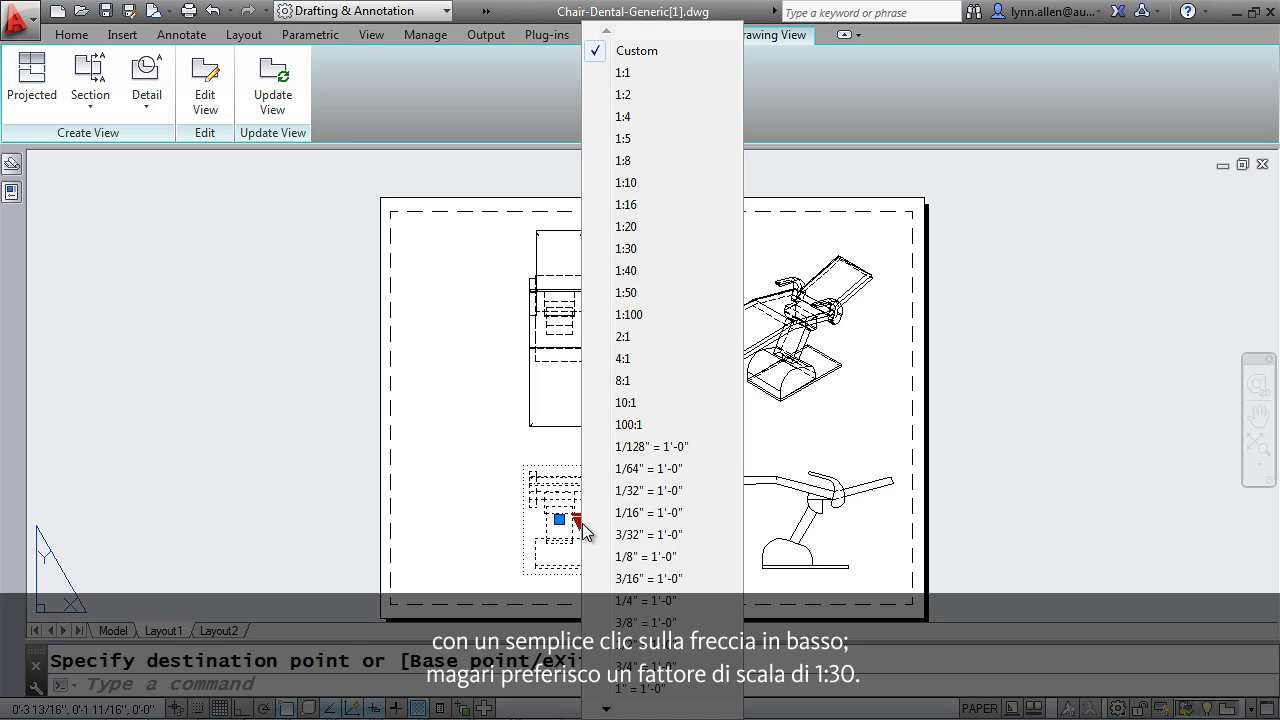
left_click(627, 249)
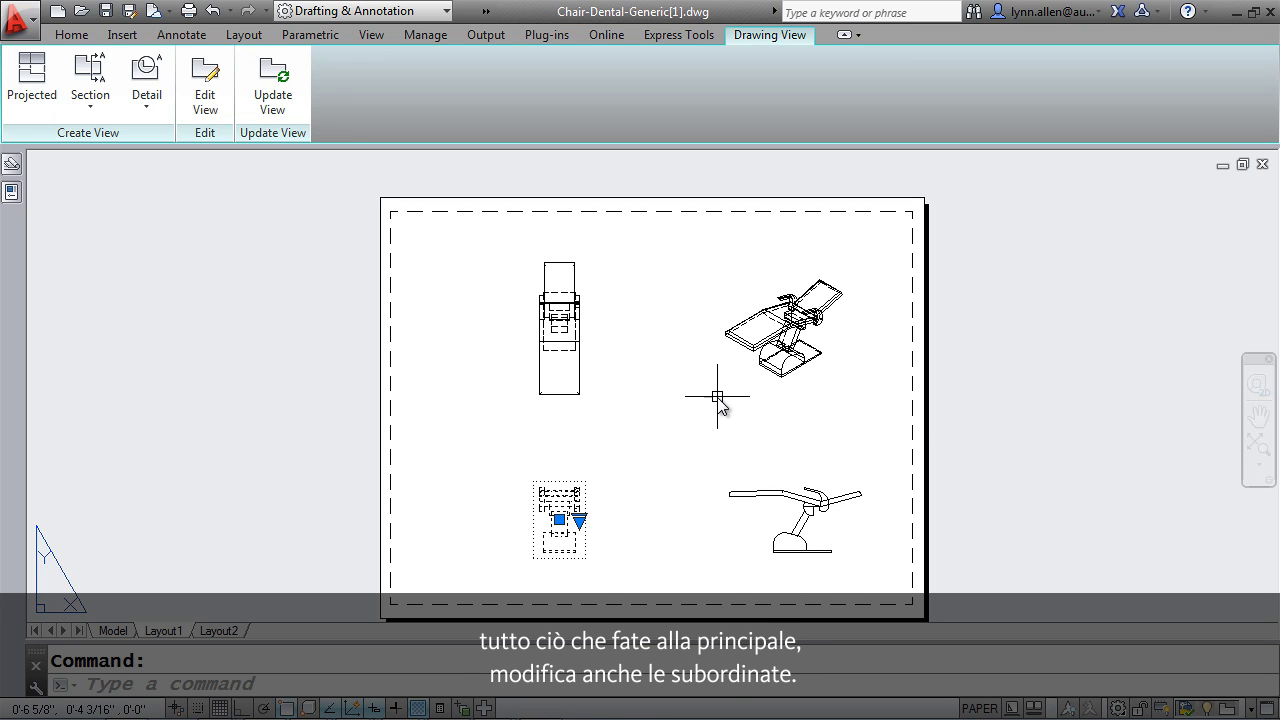
key("Escape")
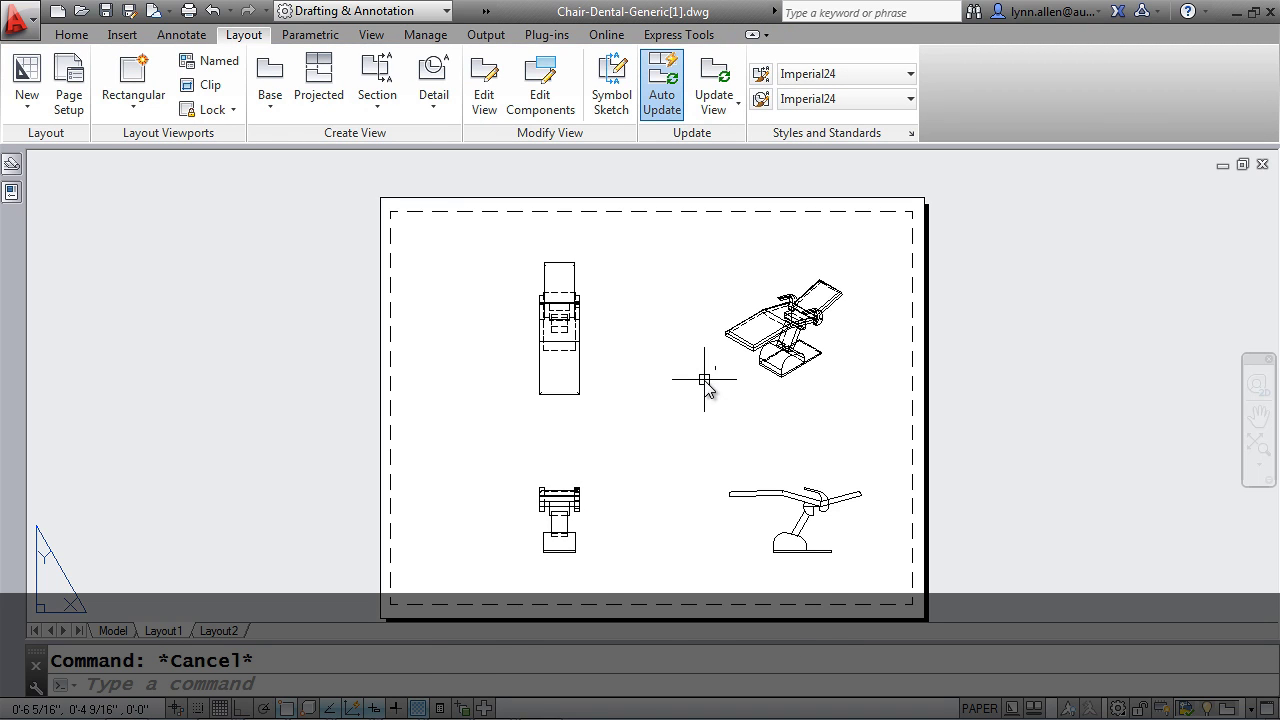
Set the isometric view to Shaded with visible and hidden lines and its own 1:20 scale.
left_click(752, 341)
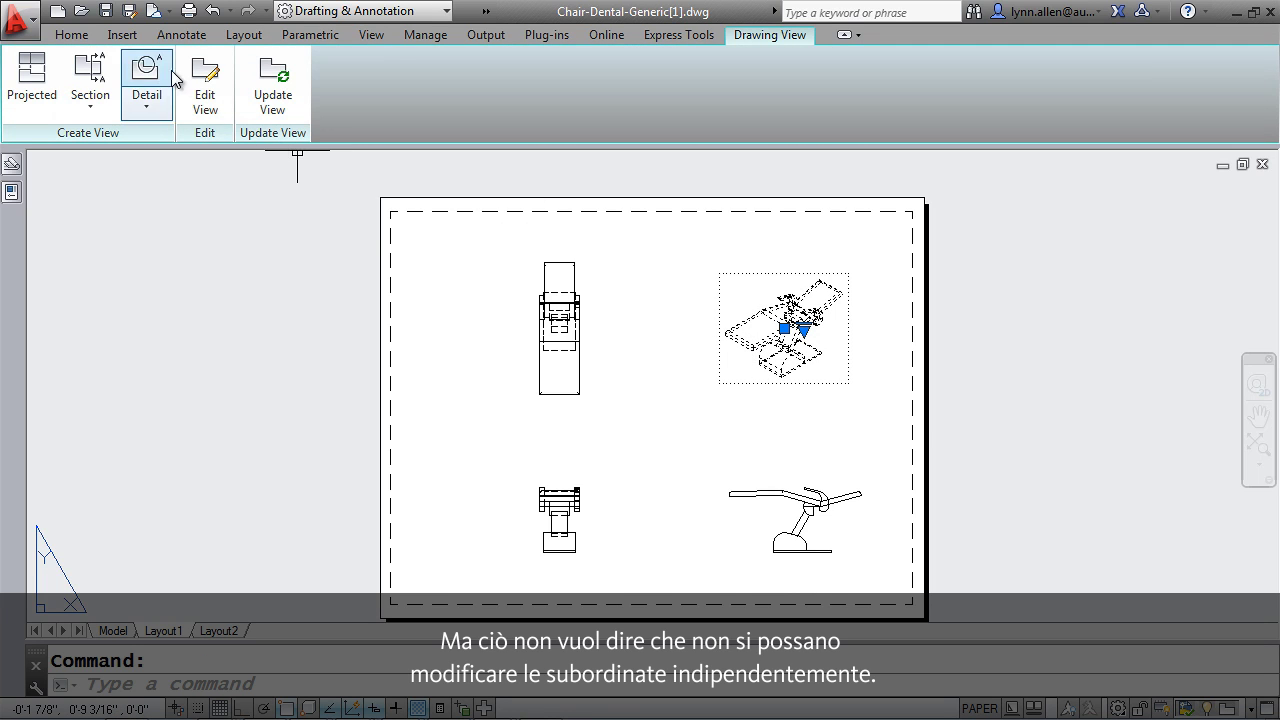
left_click(208, 82)
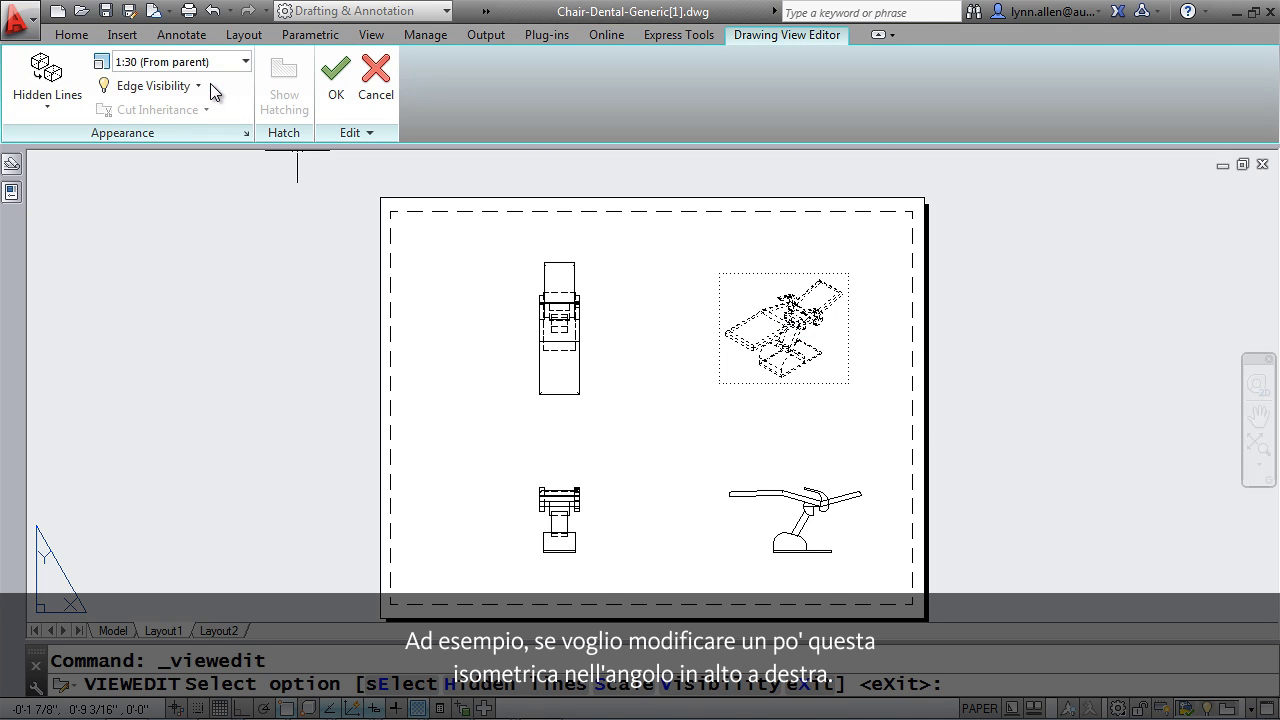
left_click(48, 106)
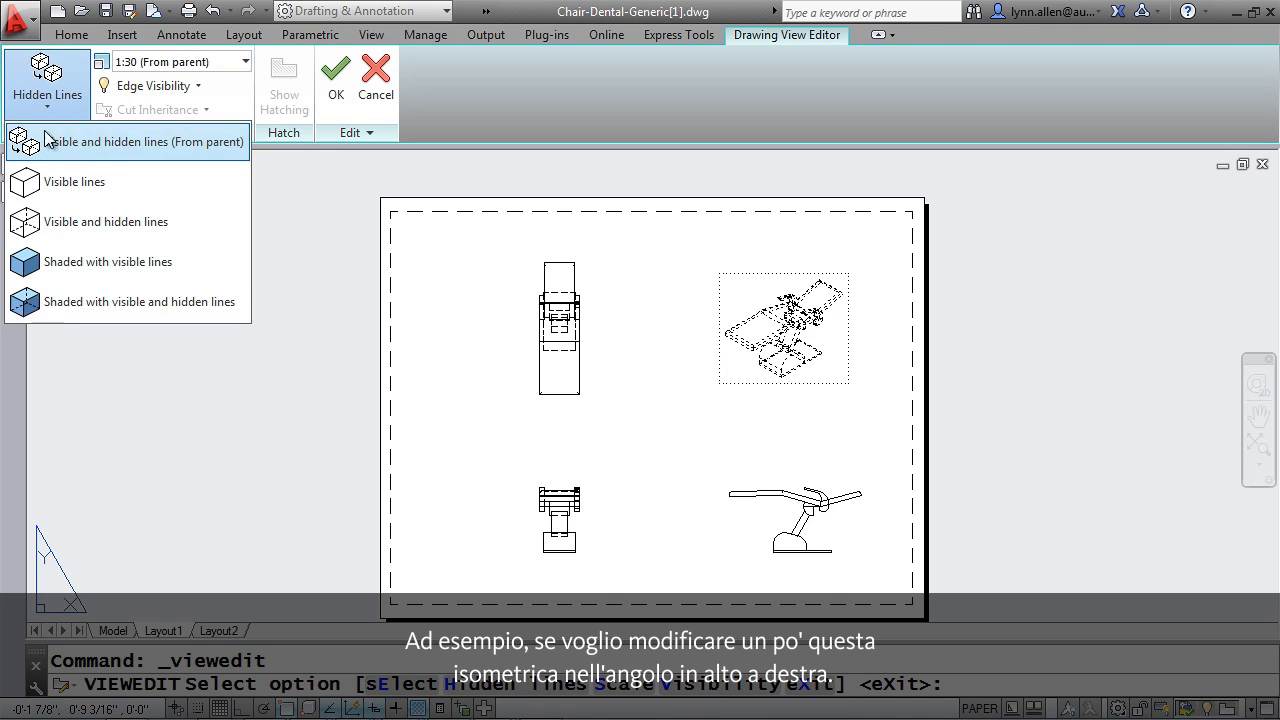
left_click(66, 300)
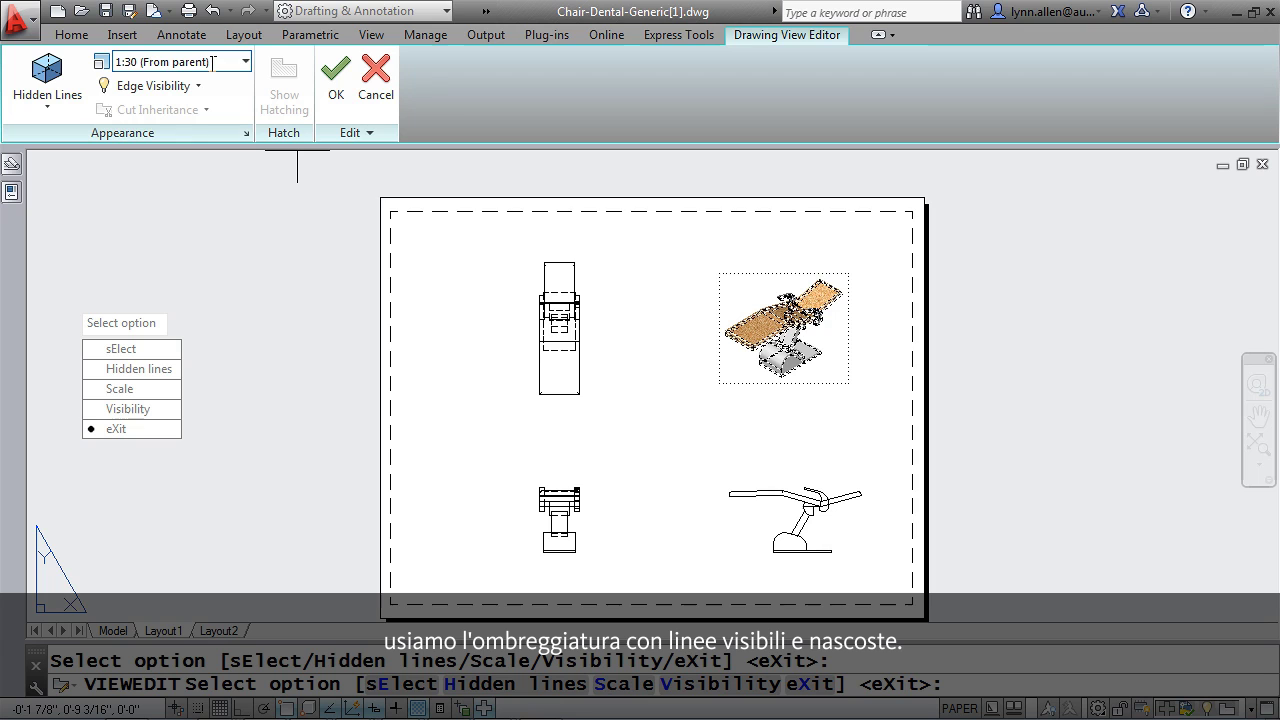
left_click(246, 62)
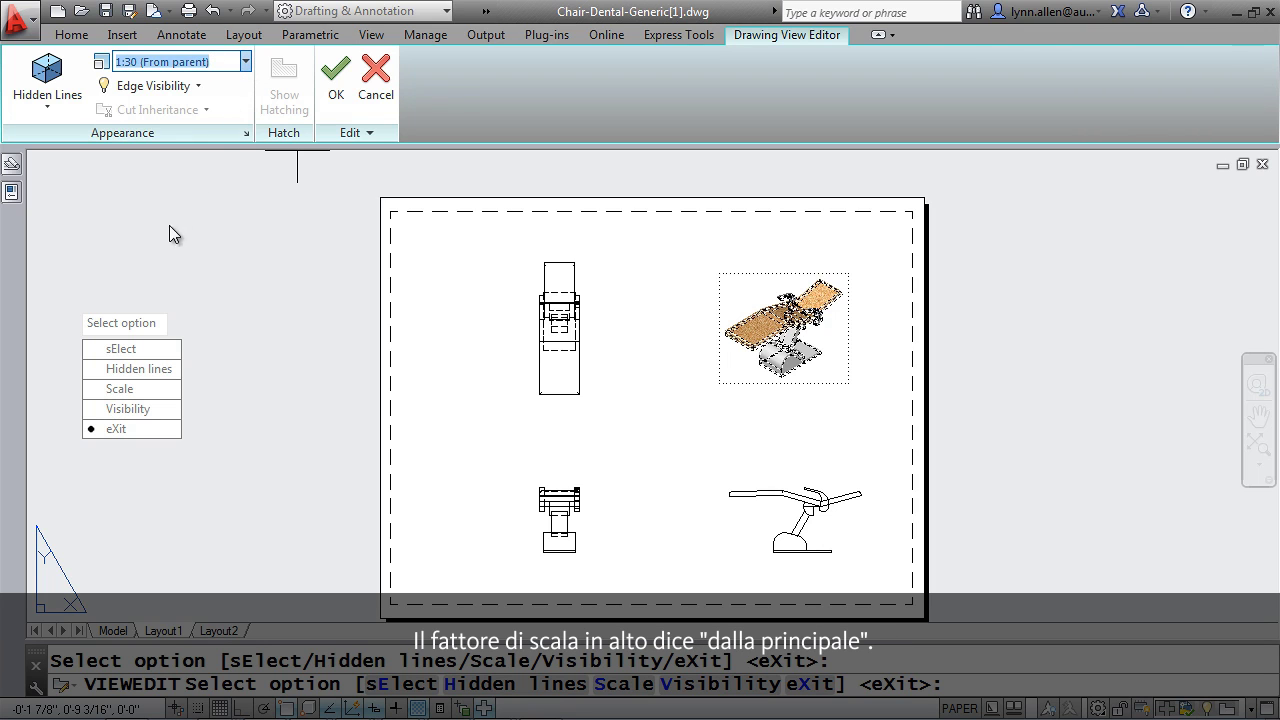
type("1:20")
key("Return")
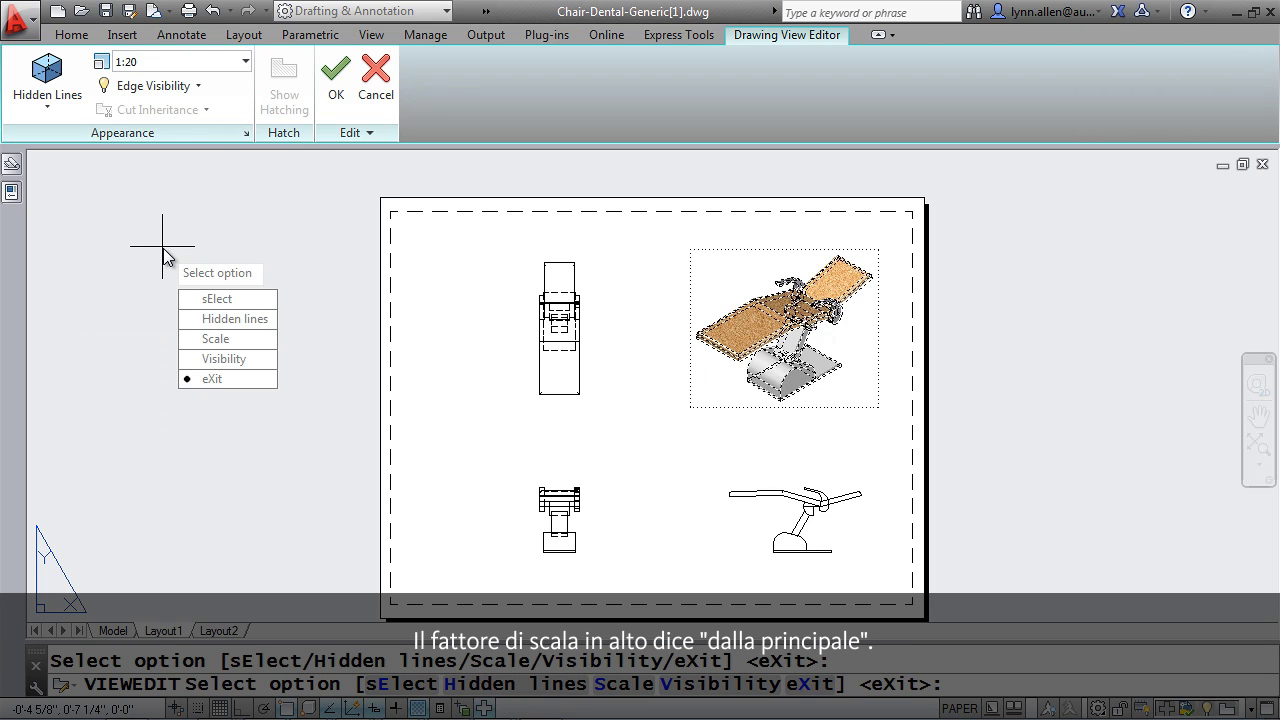
key("Escape")
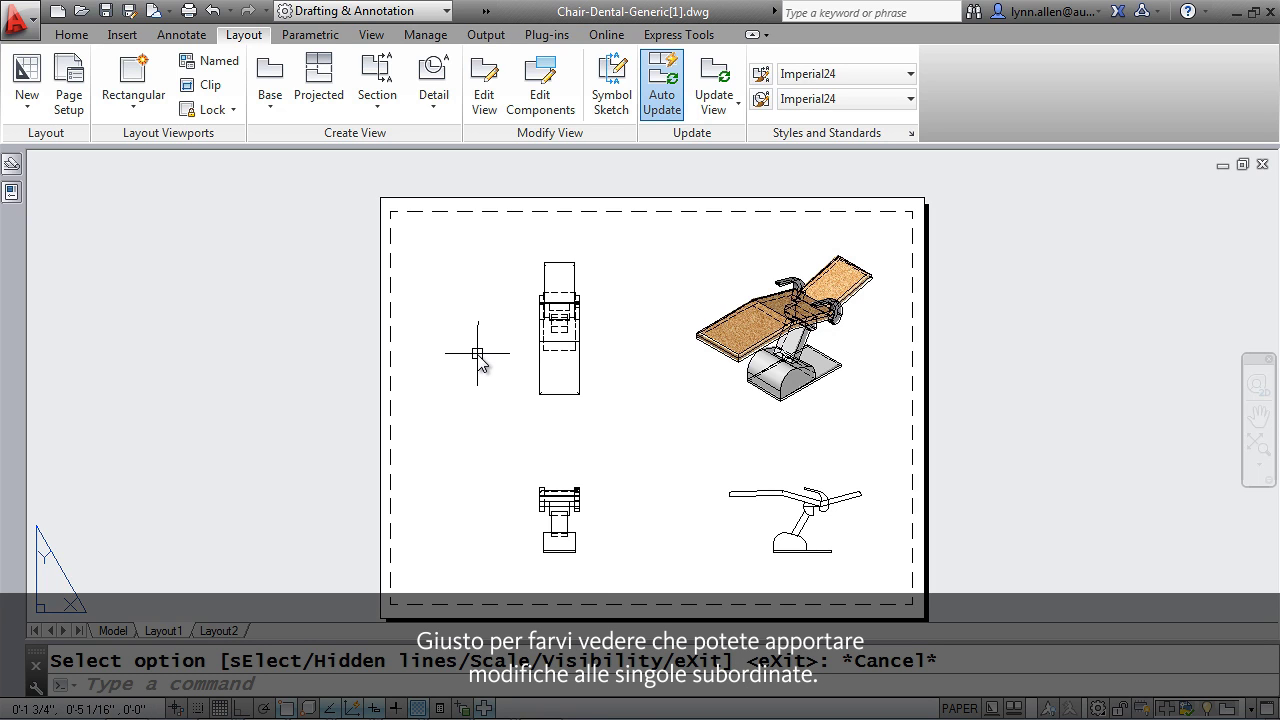
Add a 1'-1 5/8" linear dimension below the top view's bottom edge.
left_click(181, 34)
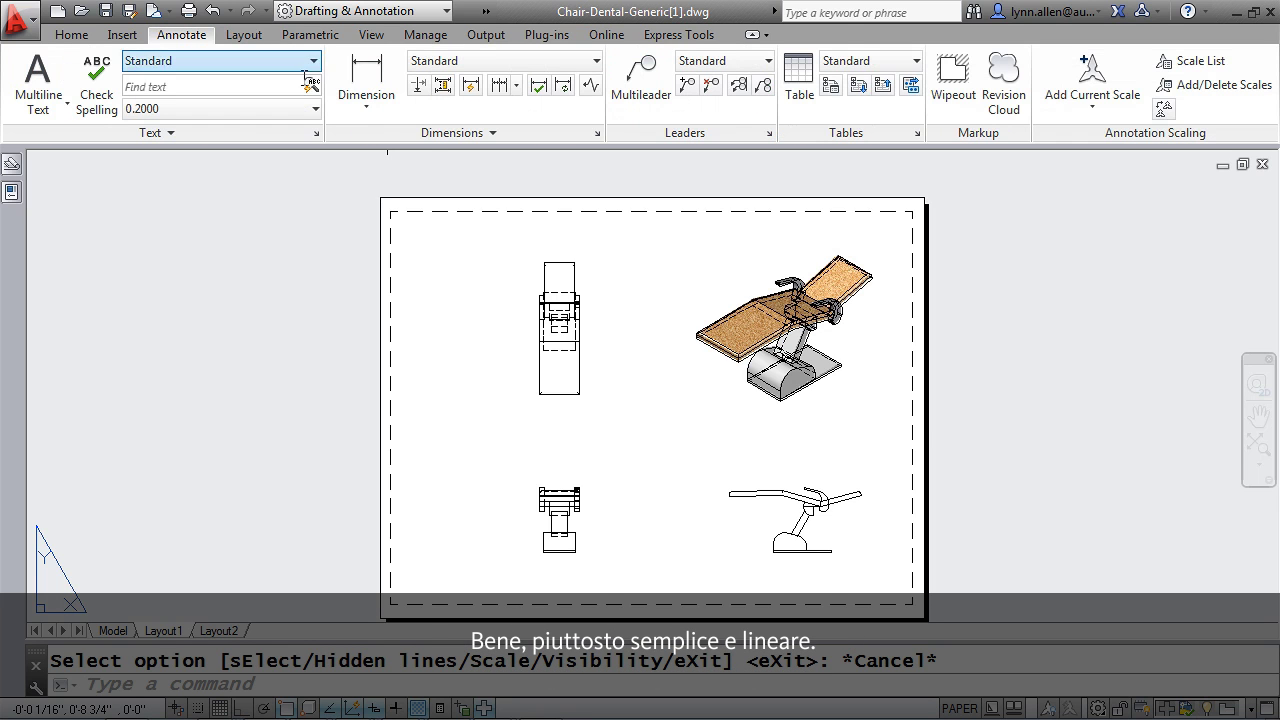
left_click(362, 106)
left_click(384, 134)
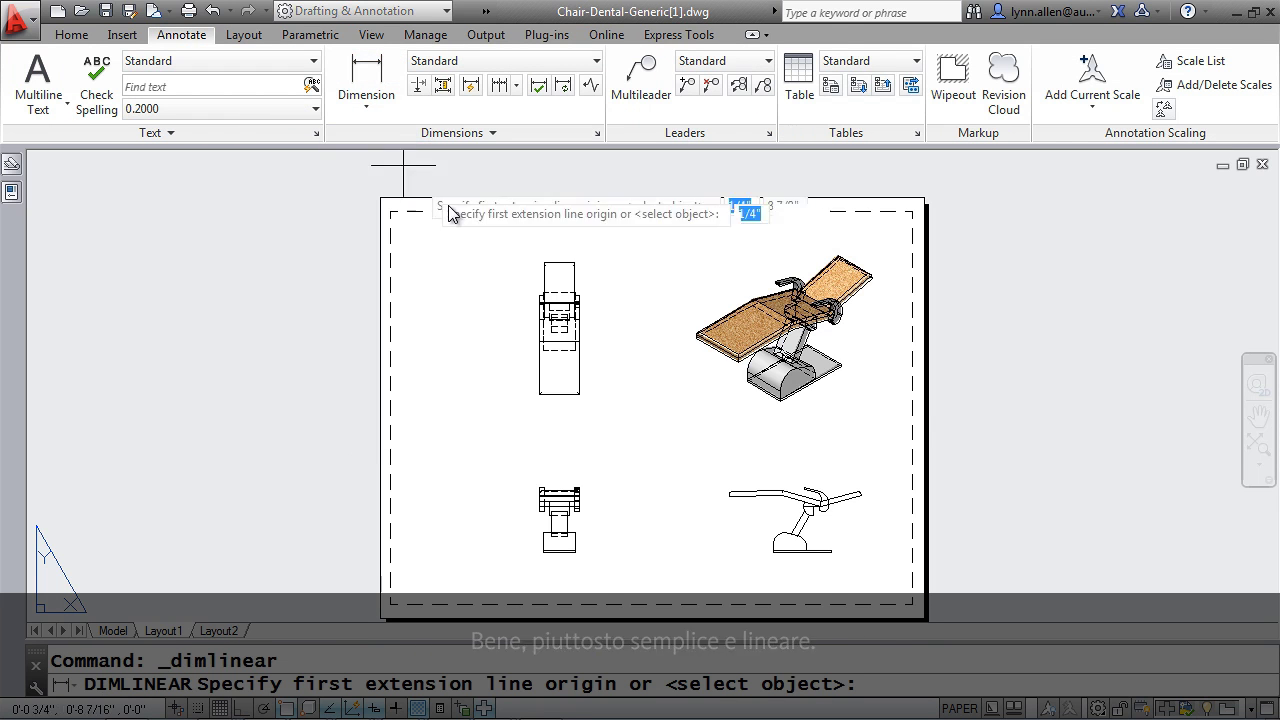
key("Return")
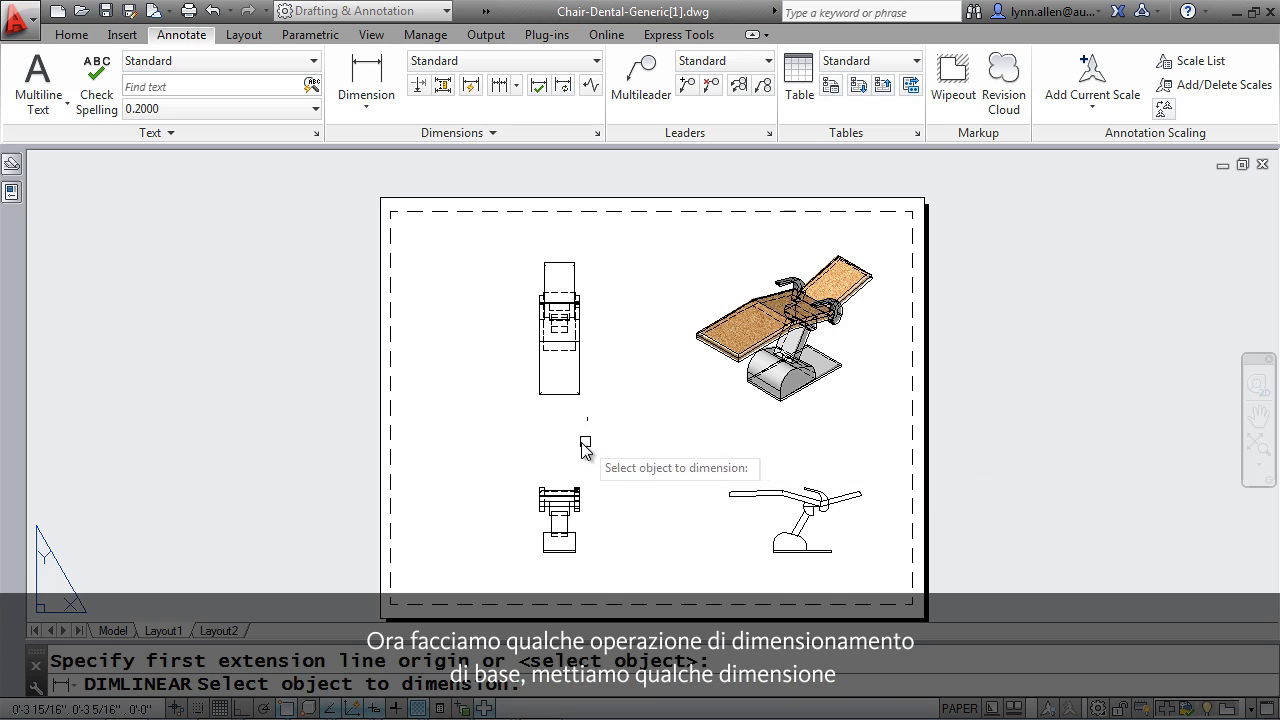
left_click(564, 395)
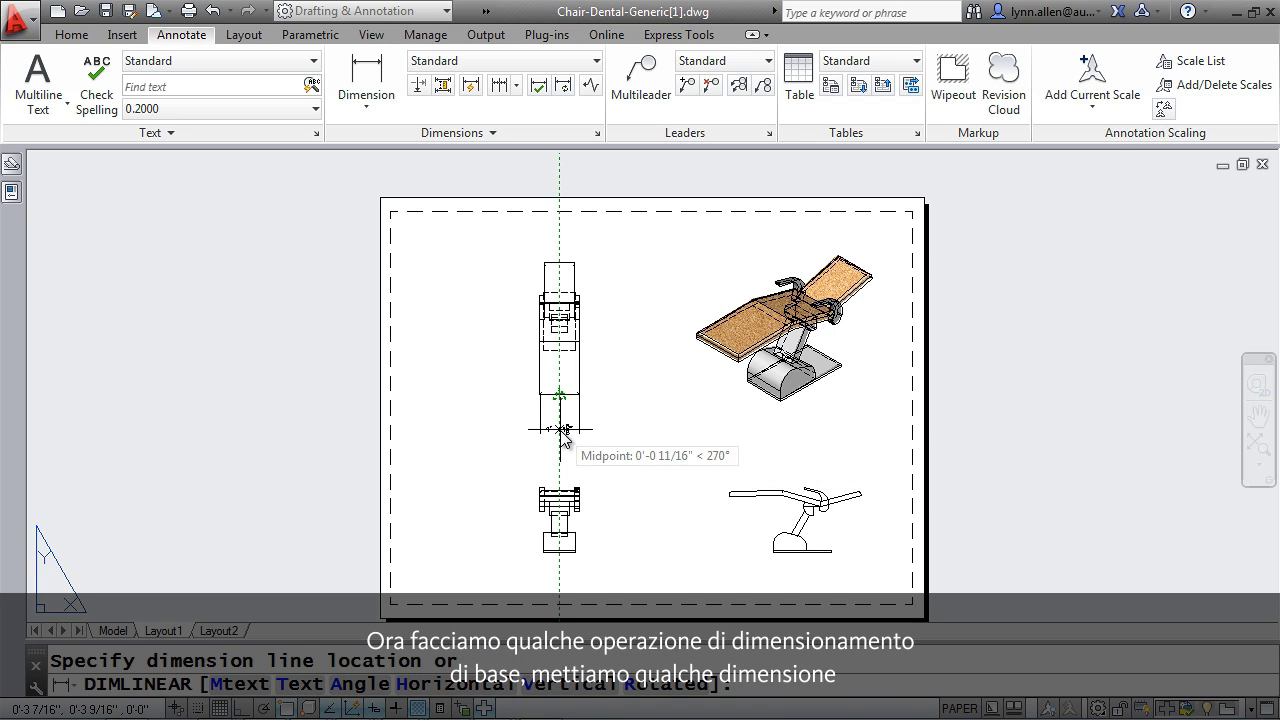
left_click(561, 430)
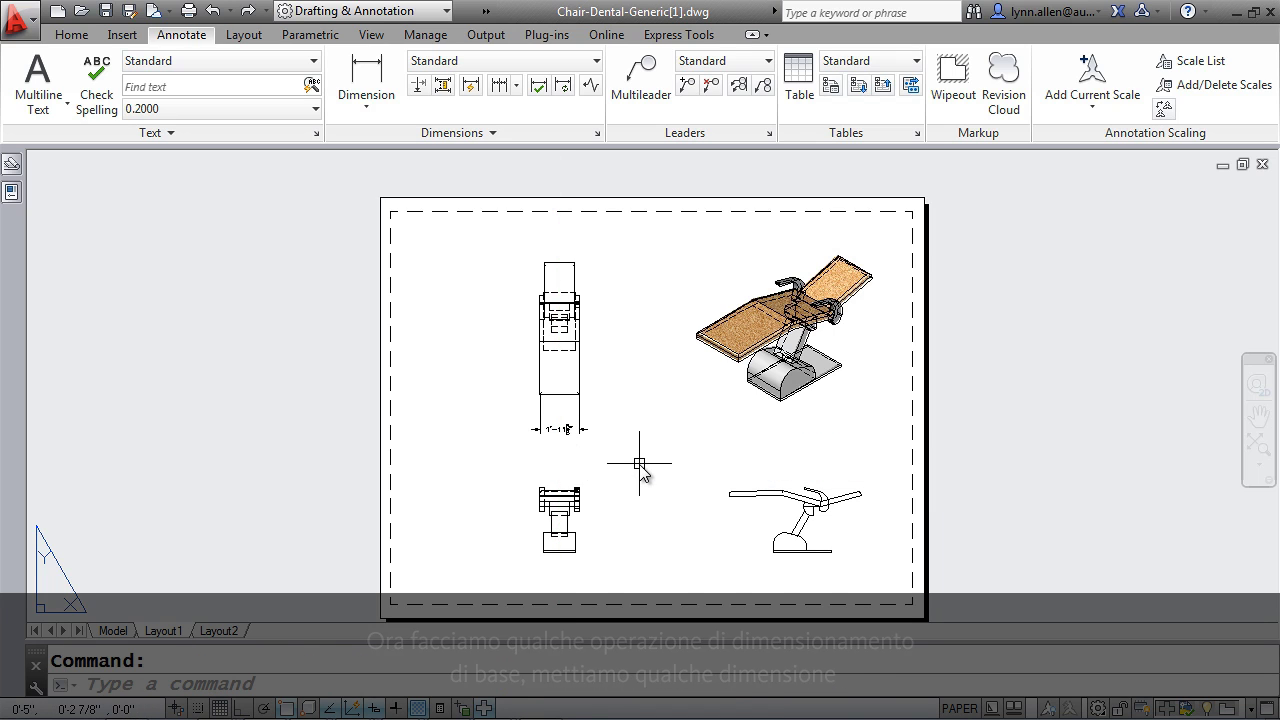
Dimension the front view's base bottom line with a 1'-7" linear dimension.
key("Return")
scroll(620, 540, "up", 5)
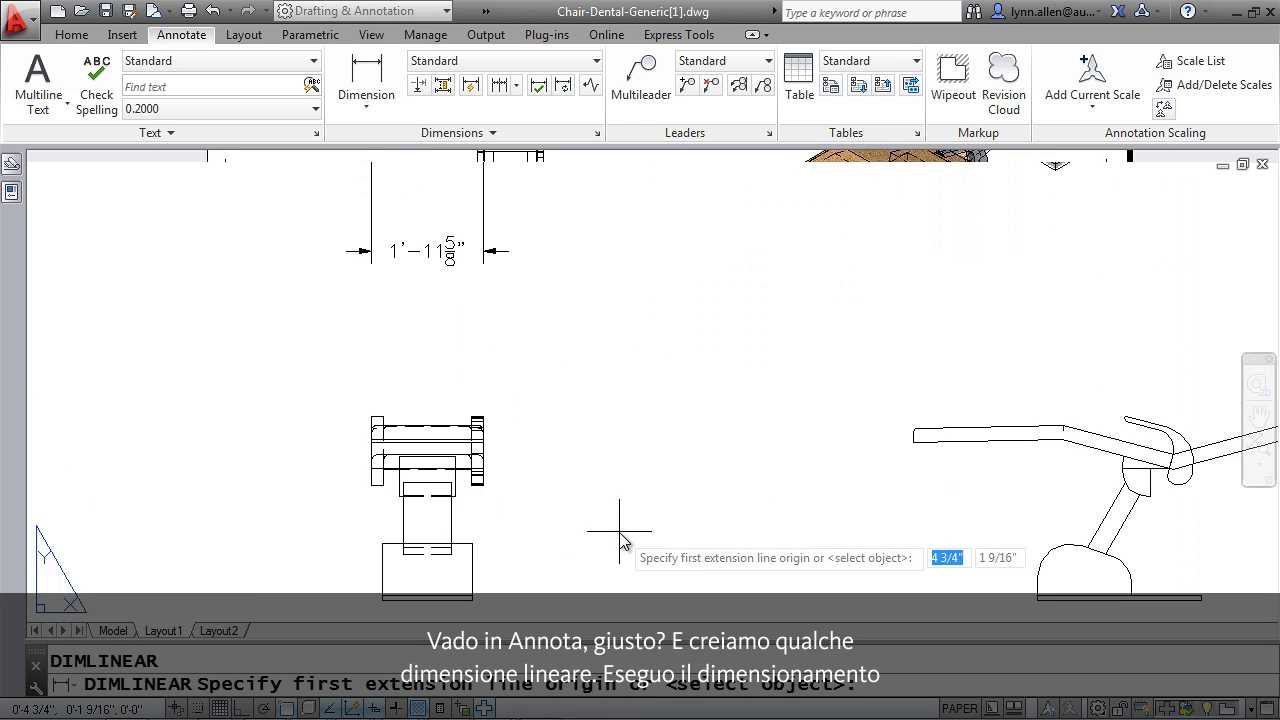
middle_click_drag(620, 540, 641, 456)
left_click(480, 515)
key("Escape")
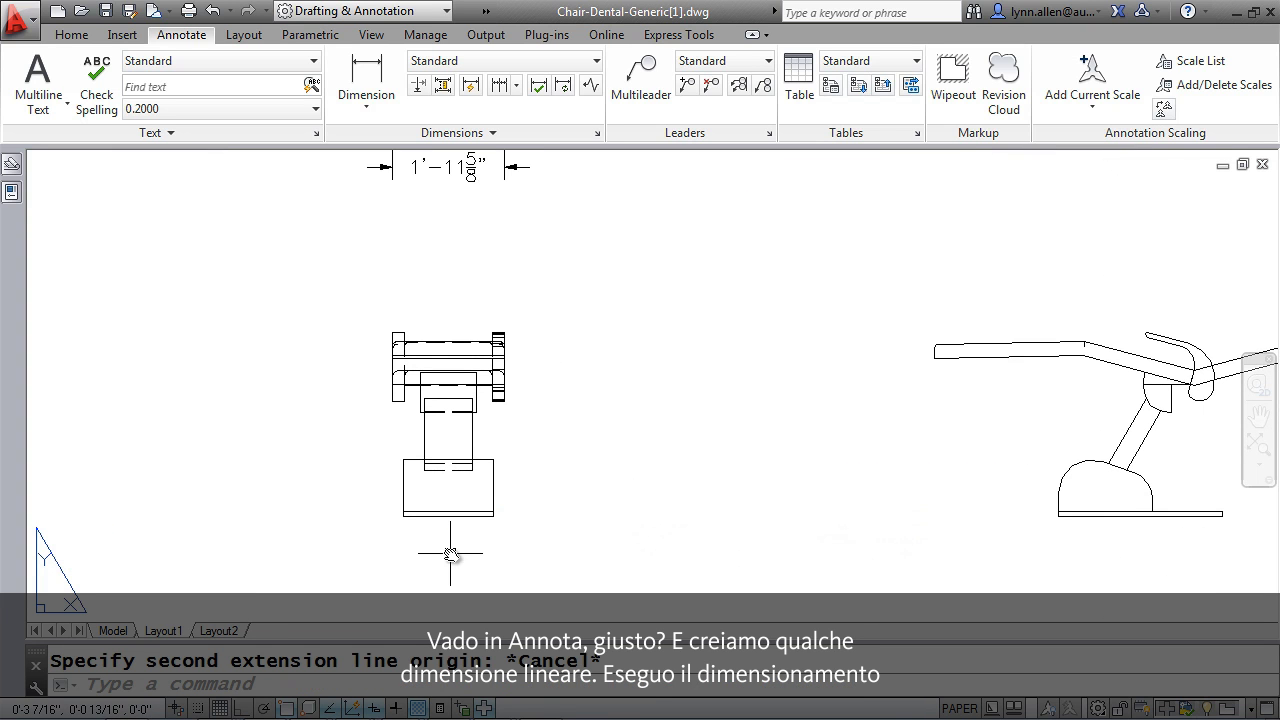
key("Return")
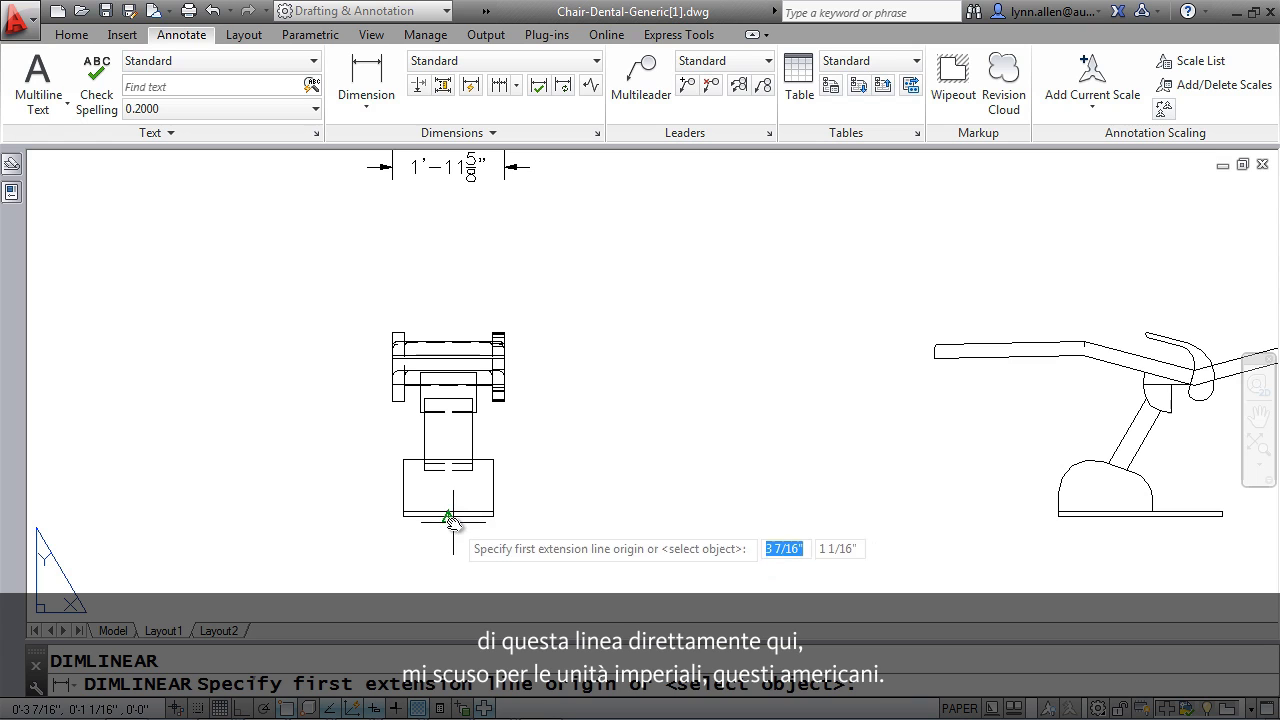
key("Return")
left_click(450, 516)
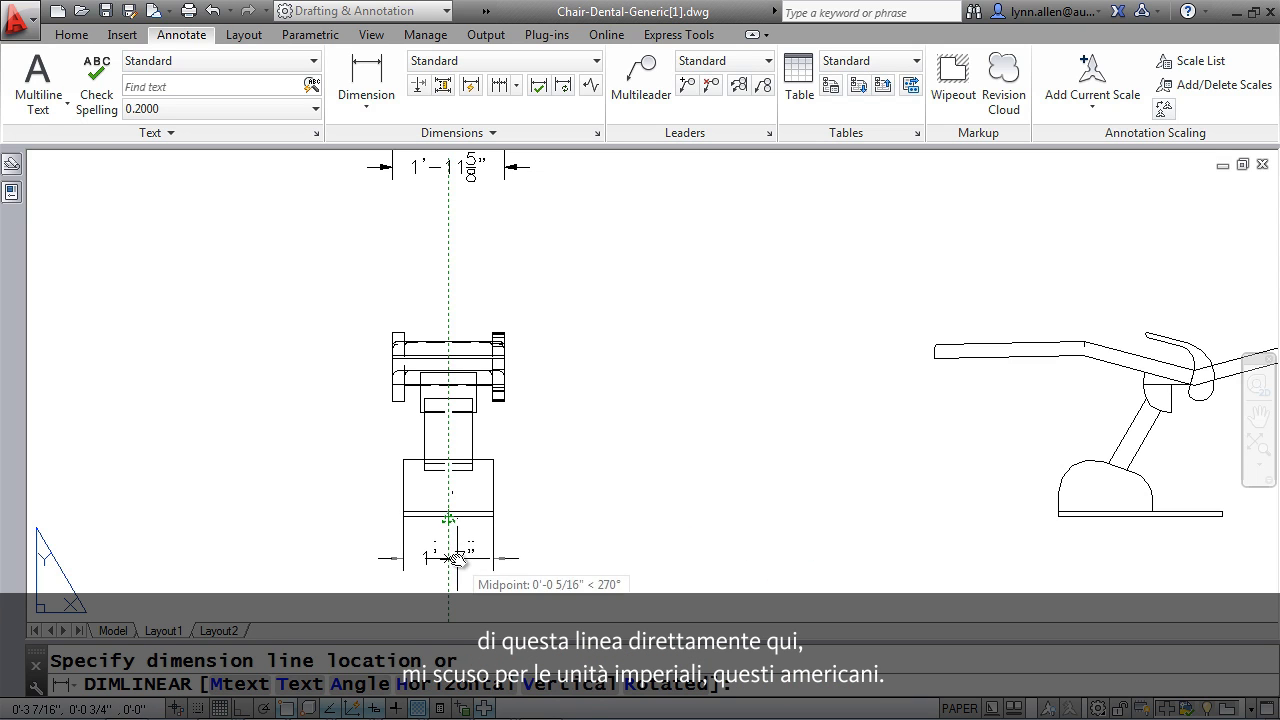
left_click(455, 557)
Add a 2'-10 3/4" linear dimension under the side view's base line.
middle_click_drag(734, 537, 434, 531)
key("Return")
key("Return")
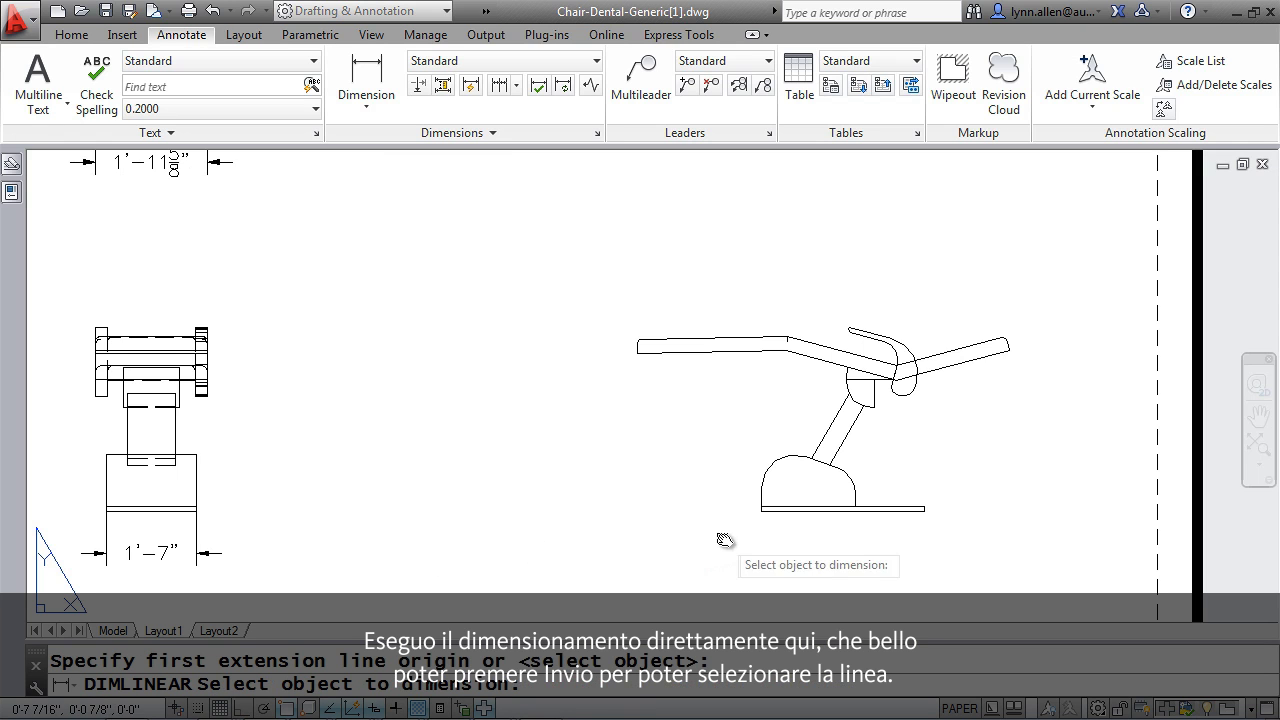
left_click(815, 510)
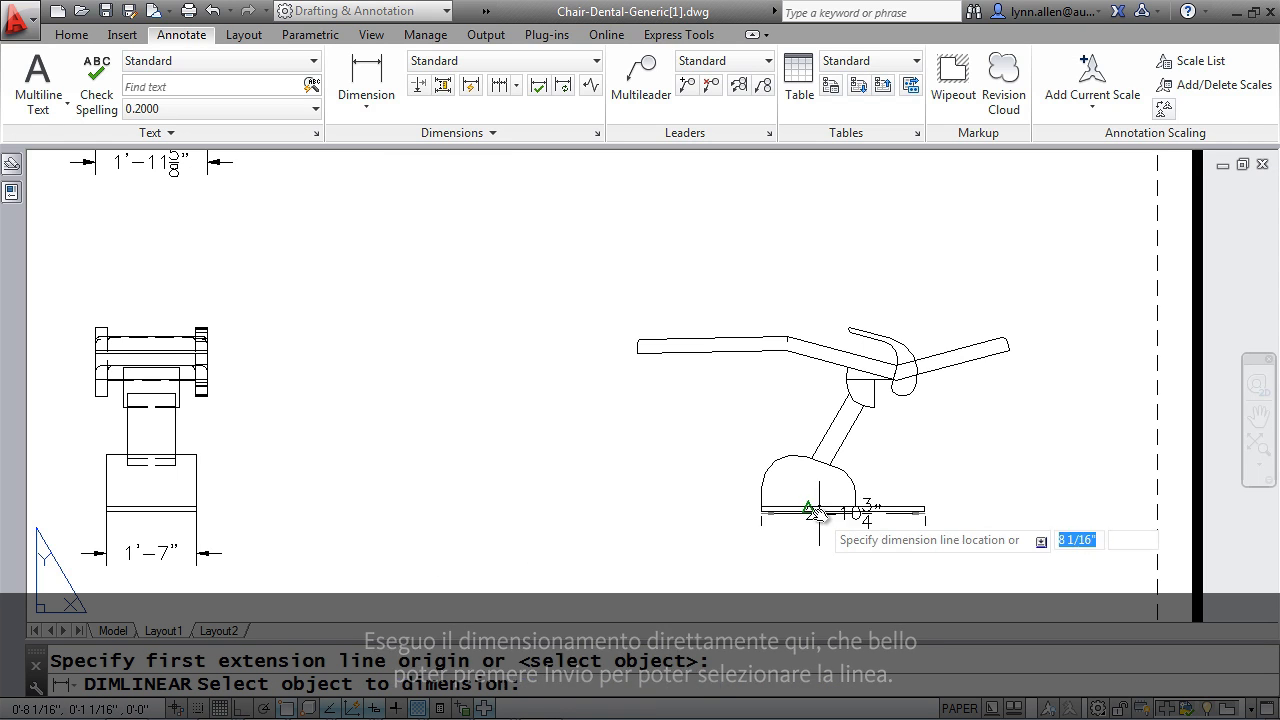
left_click(836, 562)
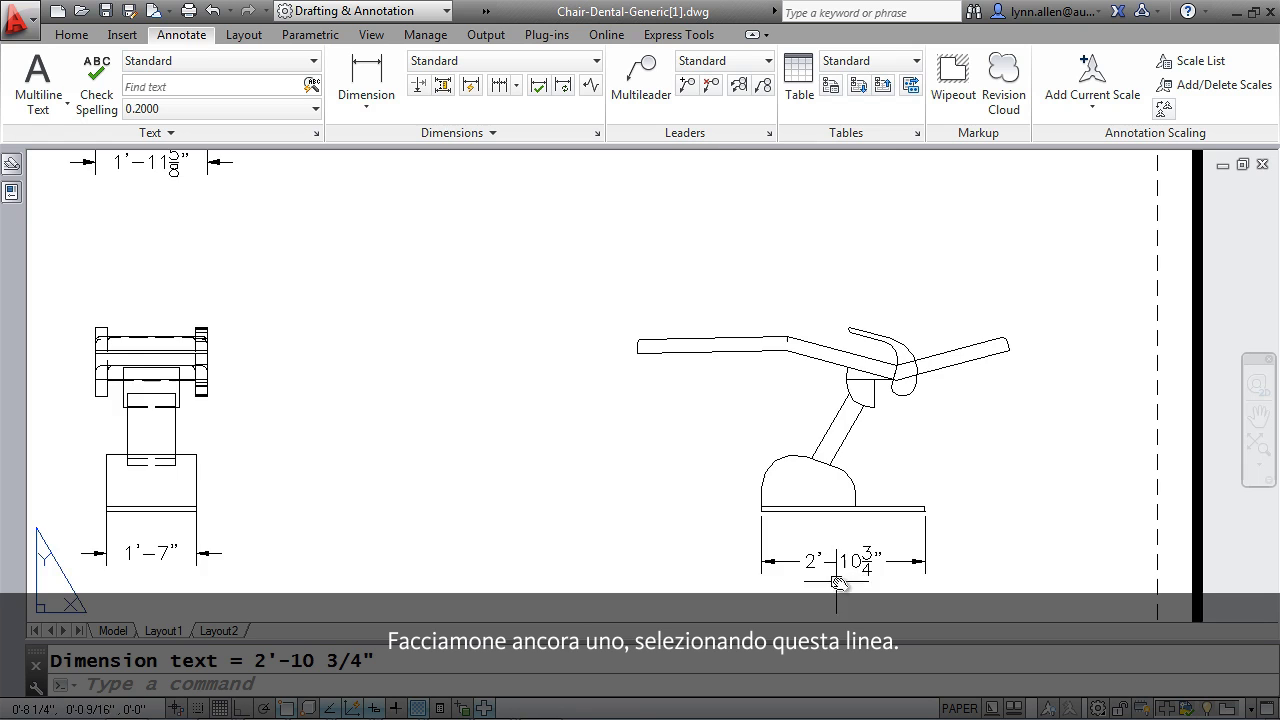
scroll(423, 334, "down", 5)
scroll(591, 469, "up", 2)
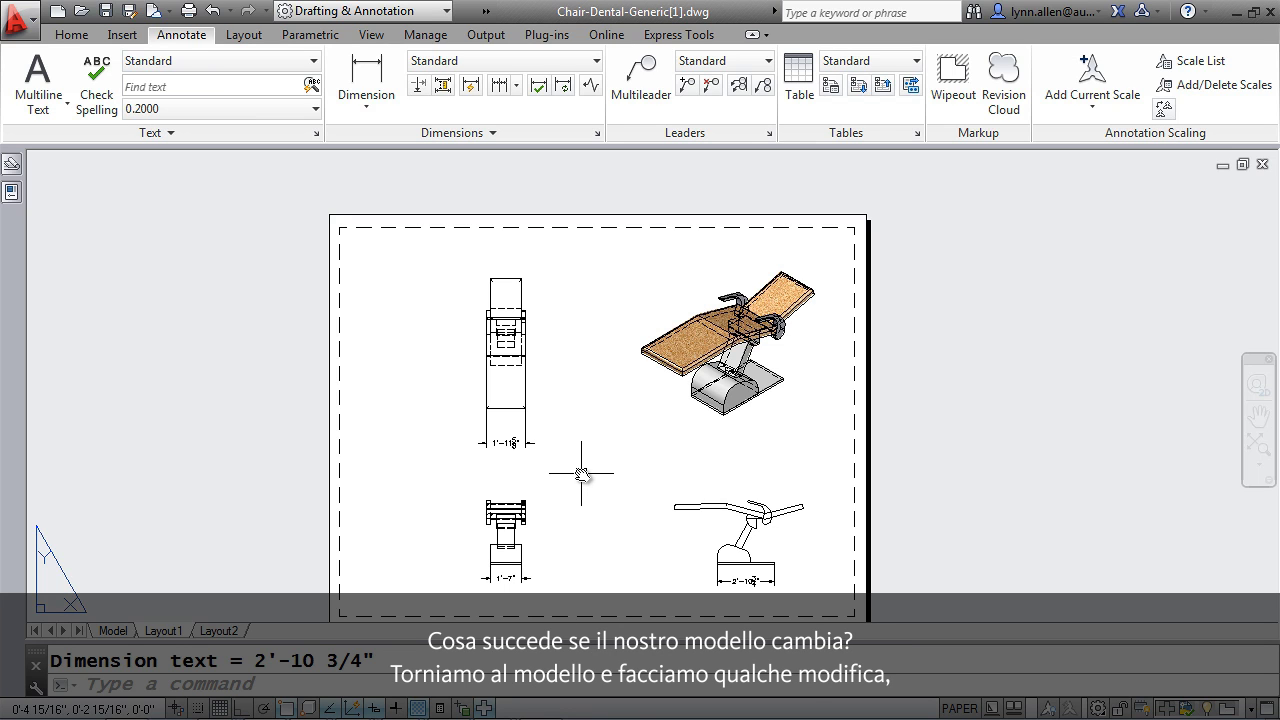
Return to the 3D model and zoom in on the base's front plate.
left_click(127, 633)
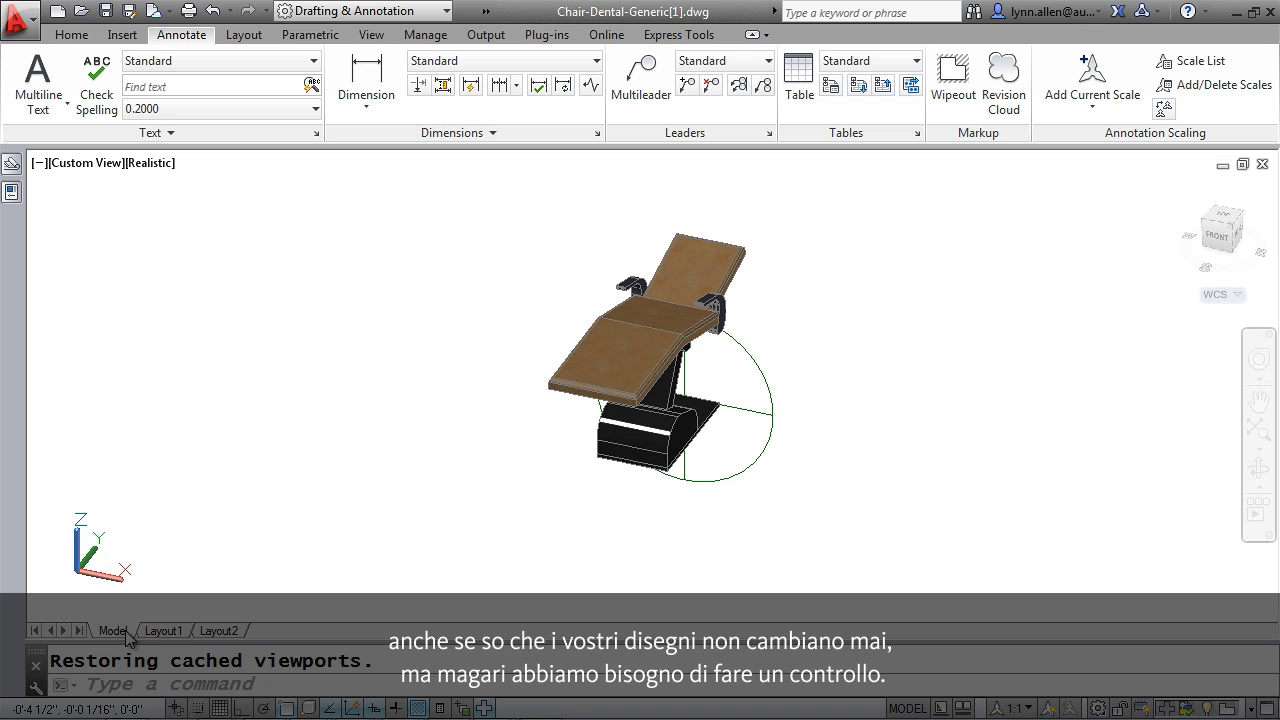
middle_click_drag(537, 491, 416, 508, "shift")
mouse_move(774, 512)
middle_mouse_down("shift")
mouse_move(749, 509)
mouse_move(771, 514)
middle_mouse_up("shift")
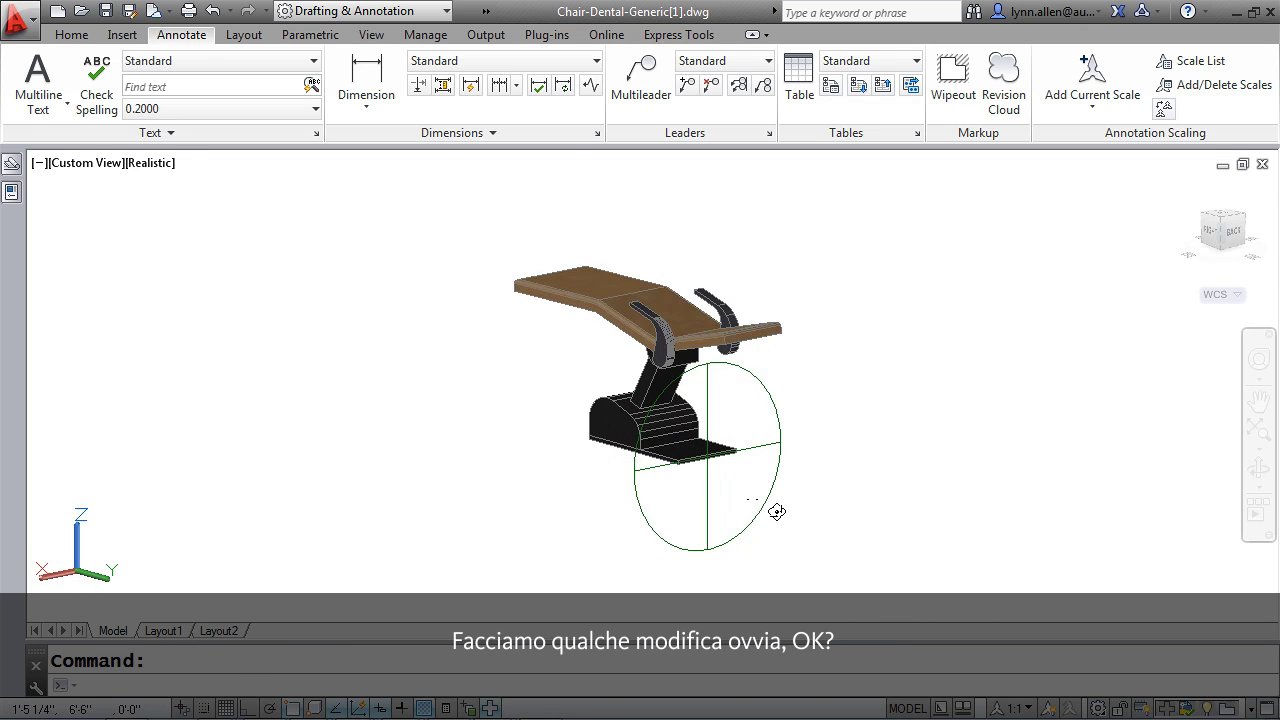
scroll(773, 510, "up", 4)
scroll(773, 510, "up", 2)
middle_click_drag(663, 434, 820, 500)
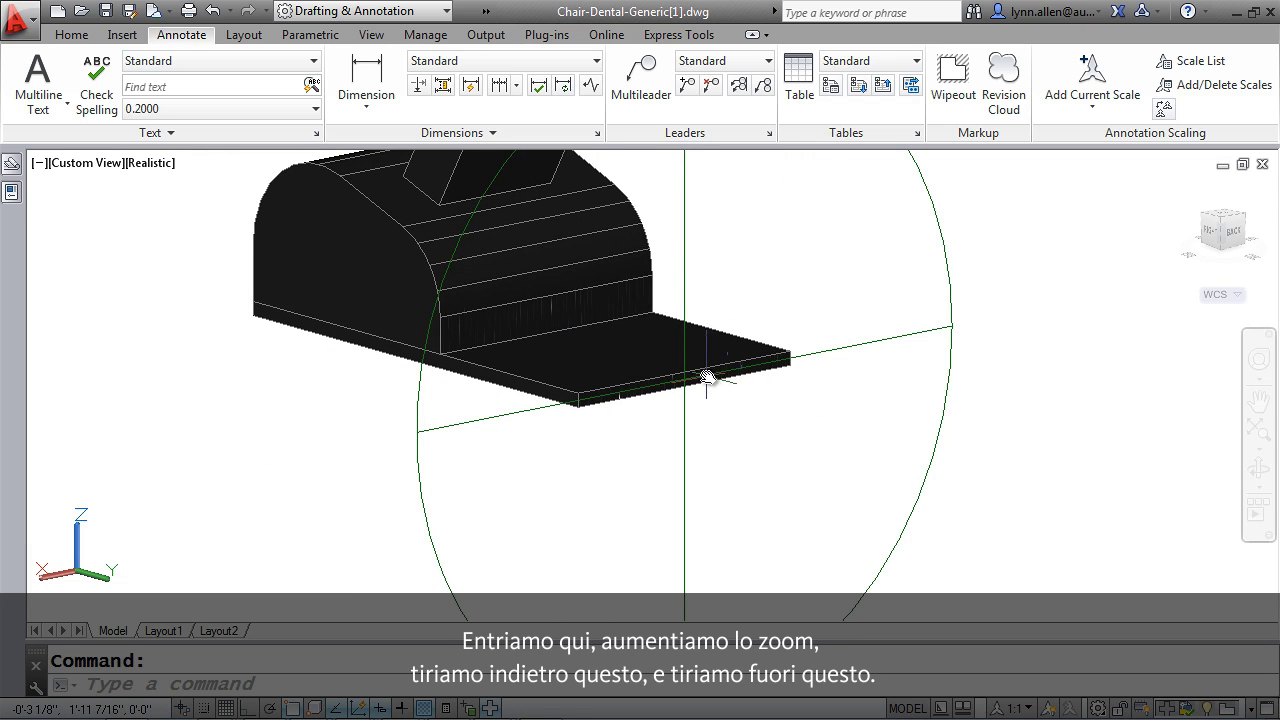
Stretch the base plate's front face outward to make the plate much longer.
left_click(706, 378, "ctrl")
left_click(690, 386)
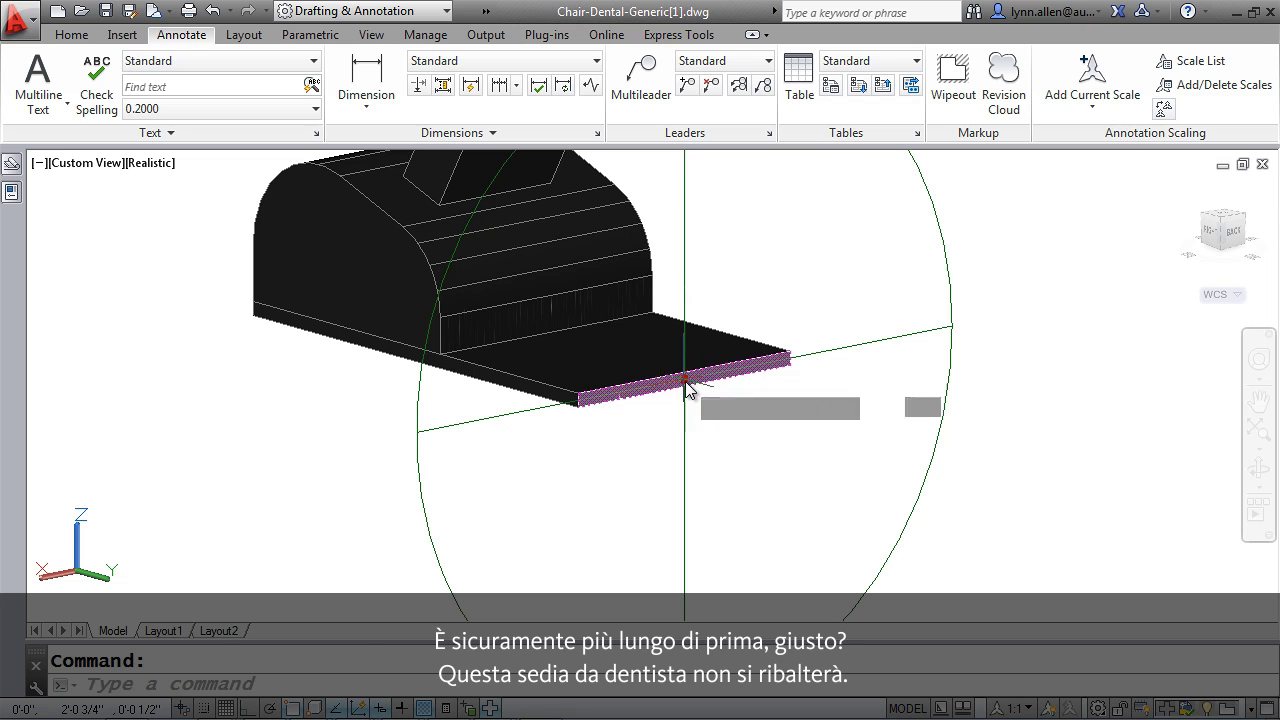
left_click(686, 386)
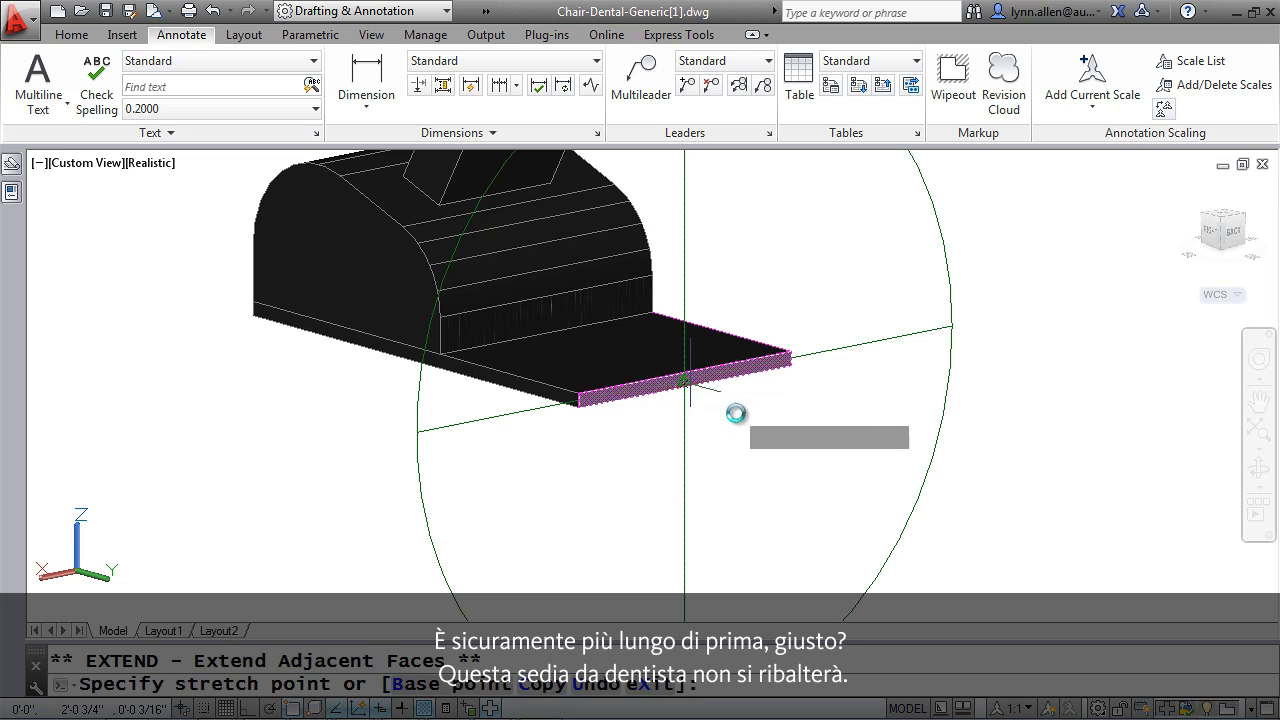
key("Down")
left_click(821, 507)
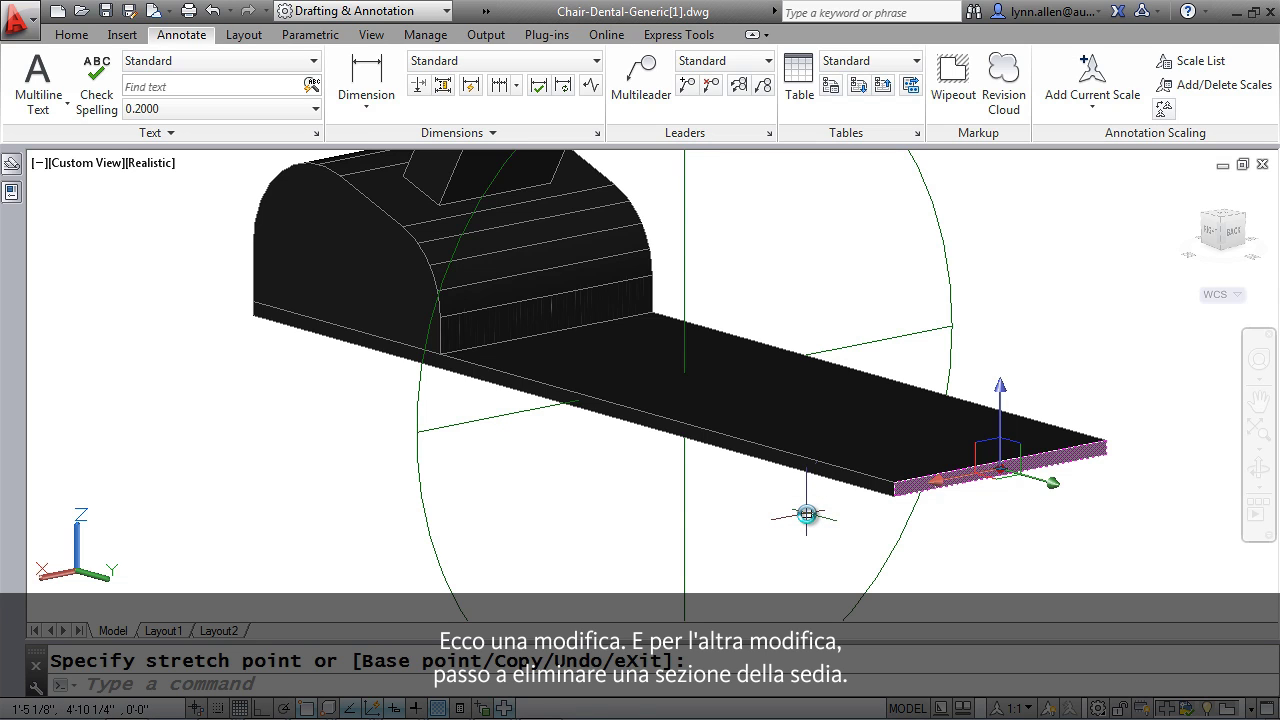
key("Escape")
scroll(786, 490, "down", 4)
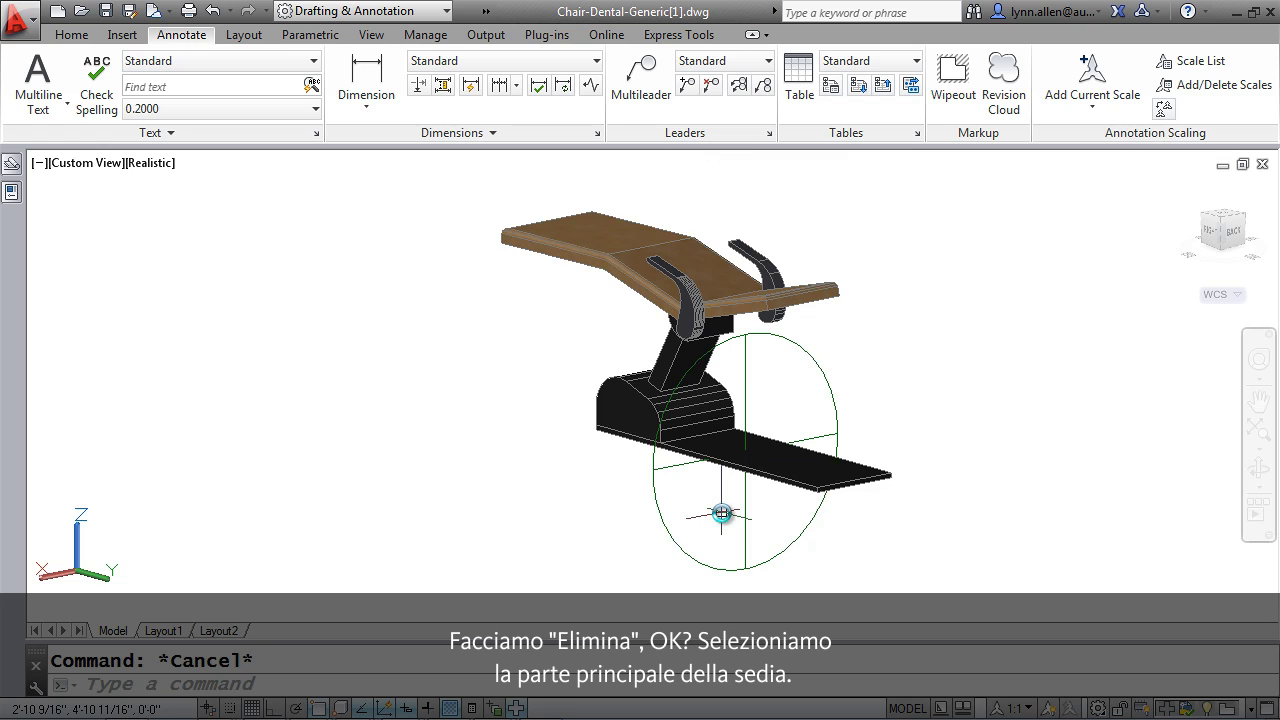
Erase the seat and backrest panels from the chair model with ERASE.
middle_click_drag(740, 515, 824, 340, "shift")
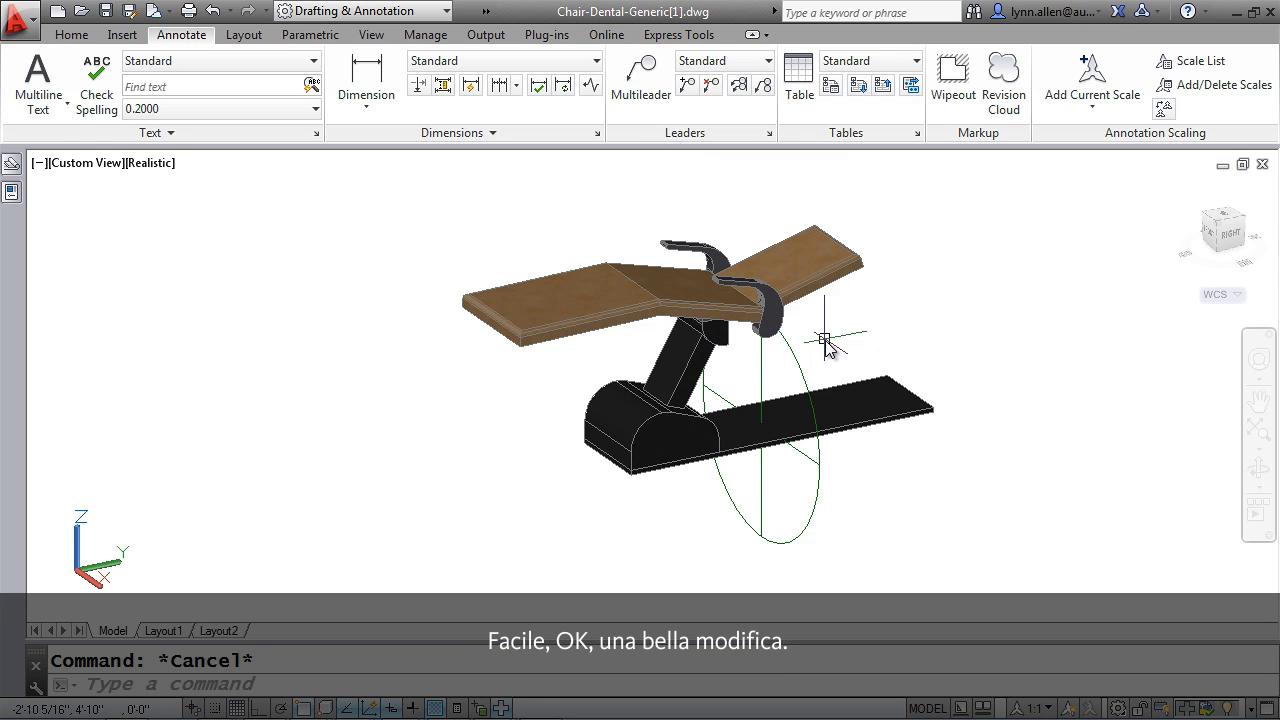
type("erase")
key("Return")
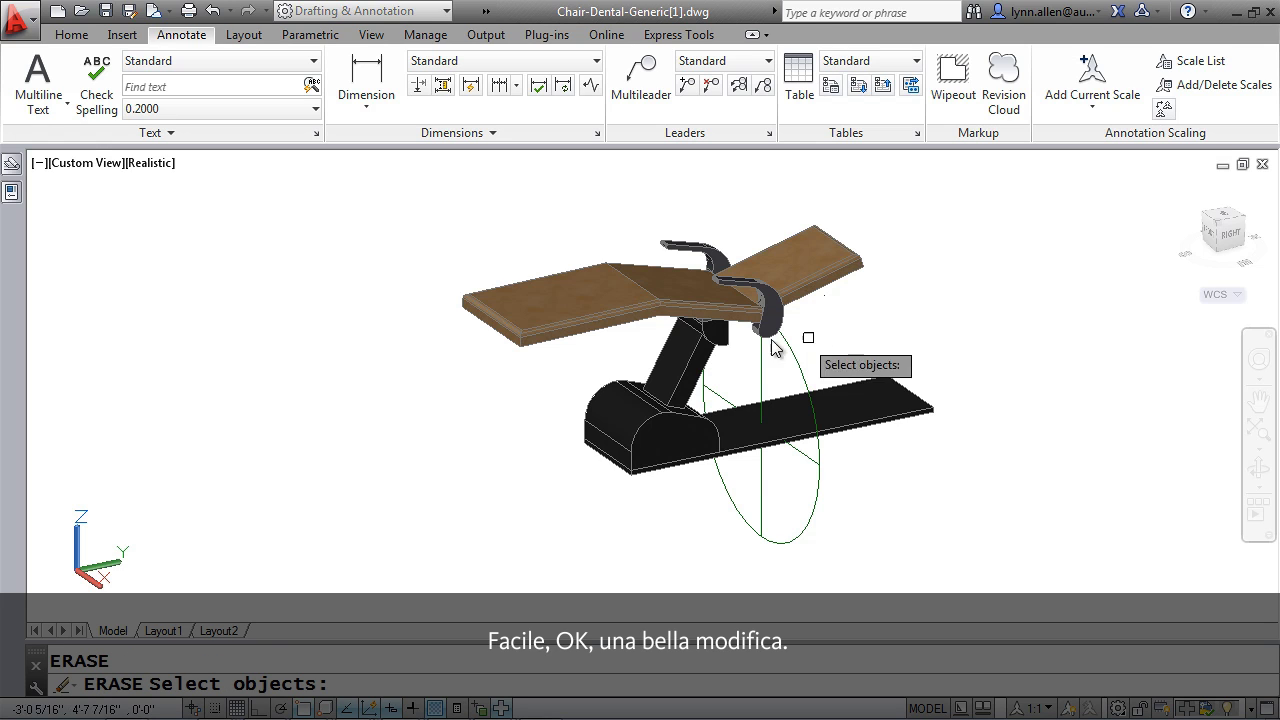
left_click(591, 281)
left_click(803, 267)
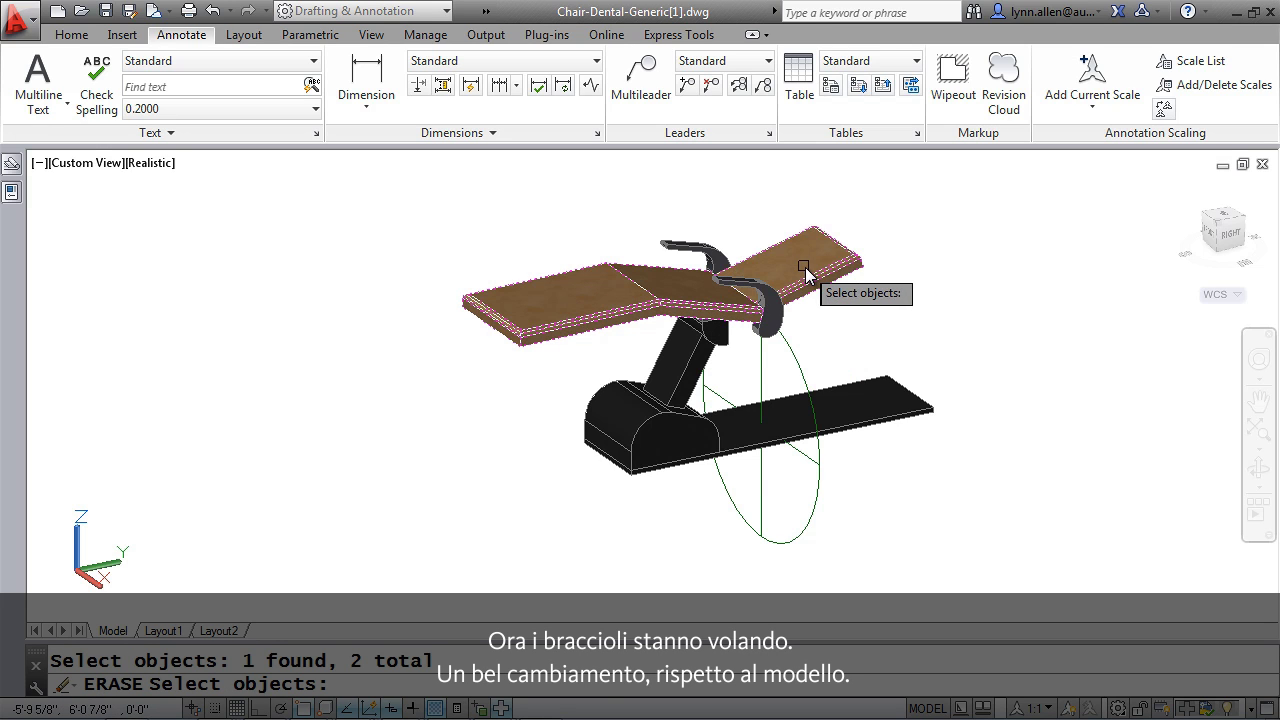
key("Return")
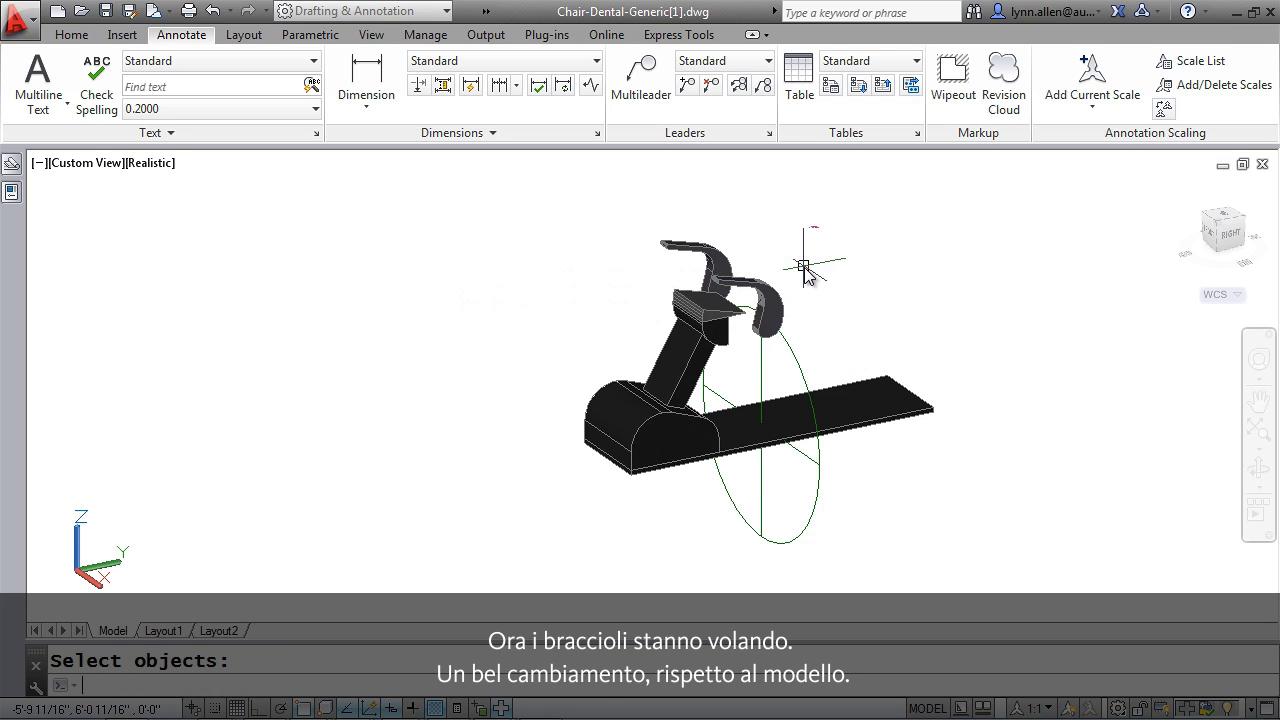
Return to Layout1 and delete the disassociated 1'-11 5/8" dimension.
left_click(163, 630)
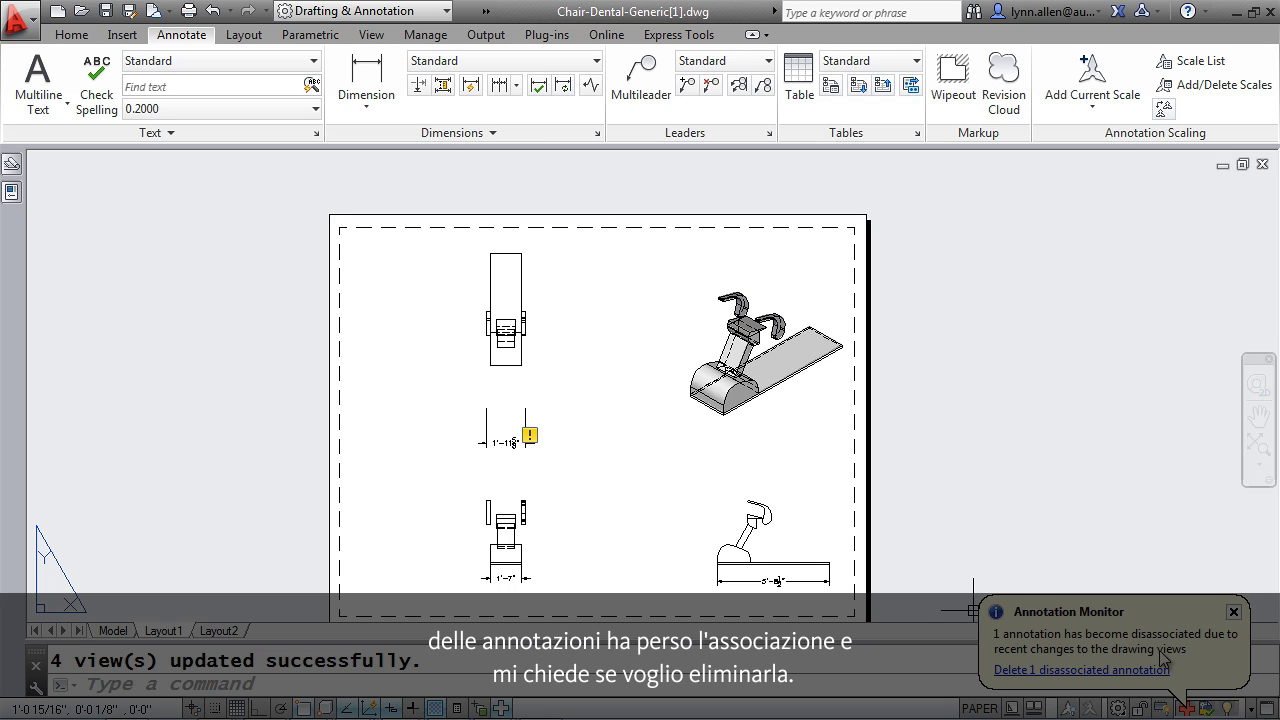
left_click(1120, 670)
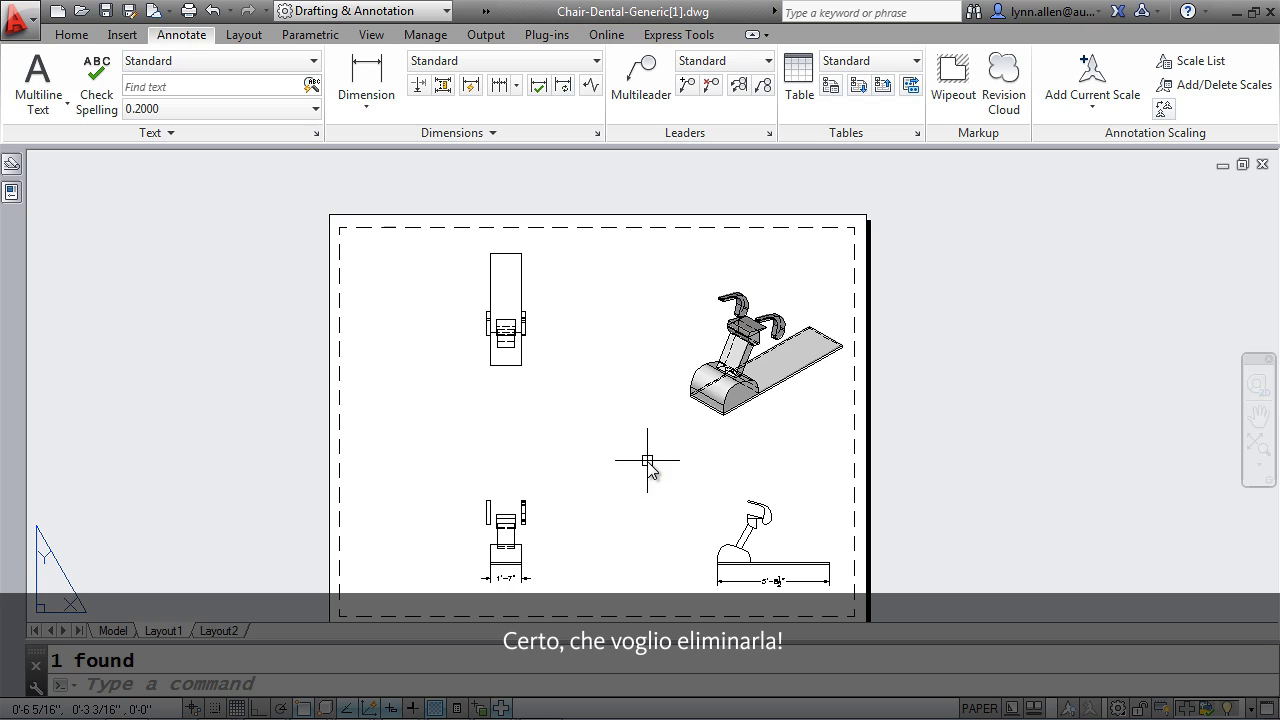
Zoom in on the side view to read its updated 5'-8 1/2" base dimension.
scroll(768, 540, "up", 5)
middle_click_drag(771, 546, 833, 405)
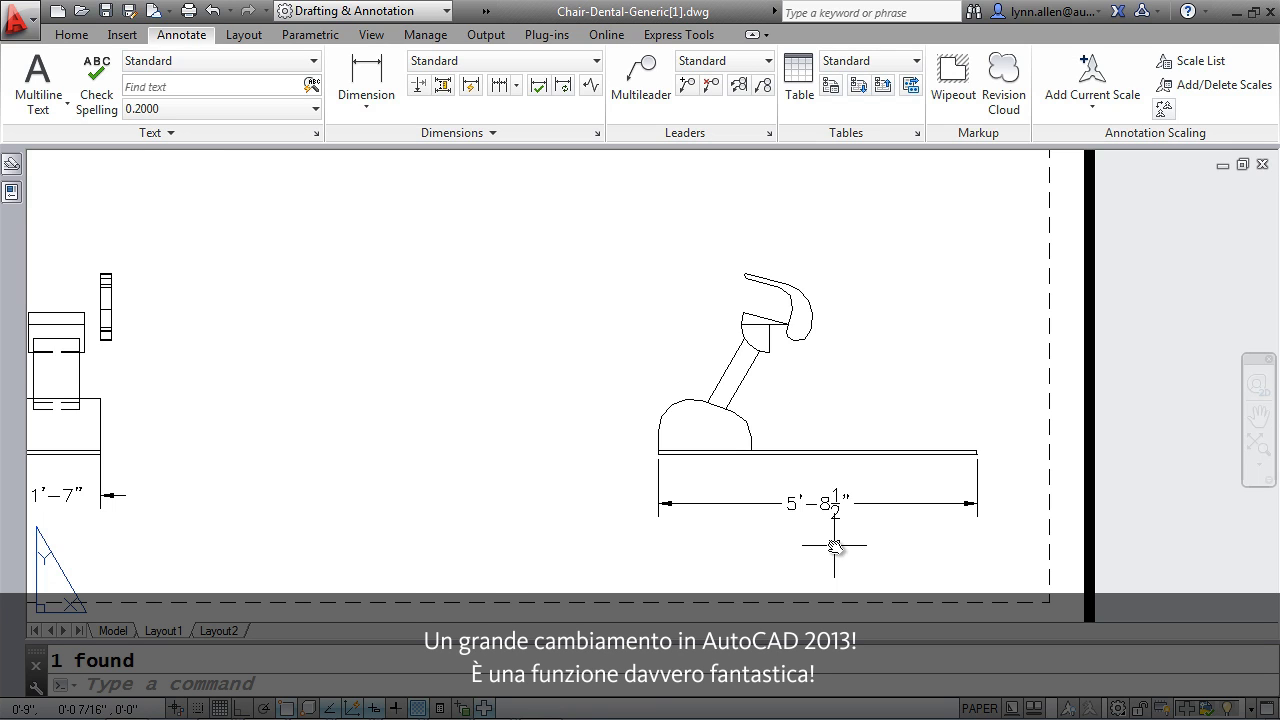
Zoom to extents to show all four views with the 1'-7" and 5'-8 1/2" dimensions.
middle_click(514, 381)
middle_click(514, 381)
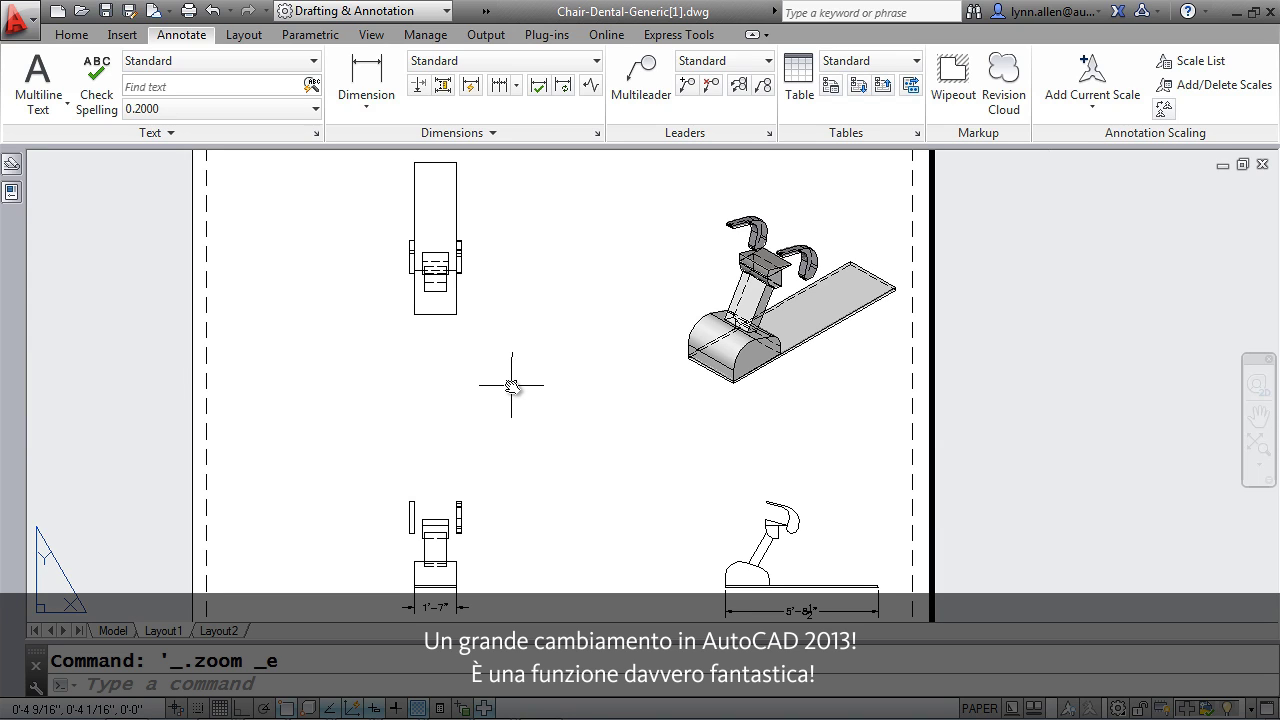